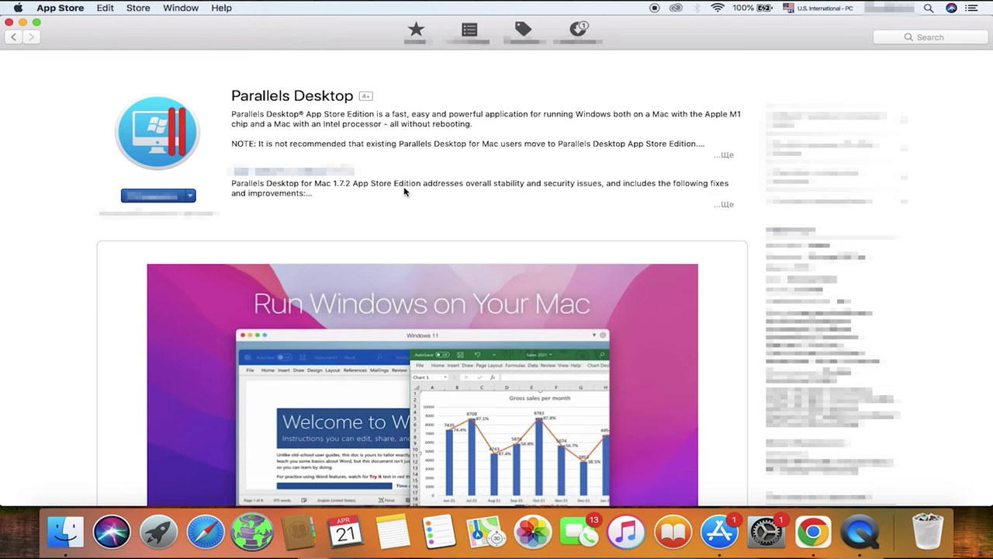
Switch to Safari to bring up the parallels.com page for Parallels Desktop 17 for Mac.
click(206, 531)
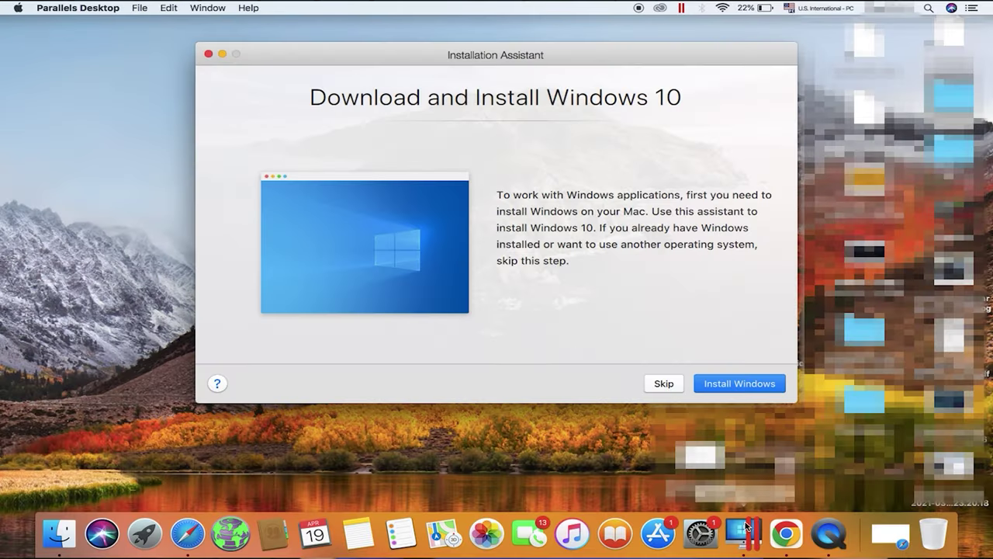
Skip the Windows 10 download and choose to install Windows from a DVD or image file.
click(657, 382)
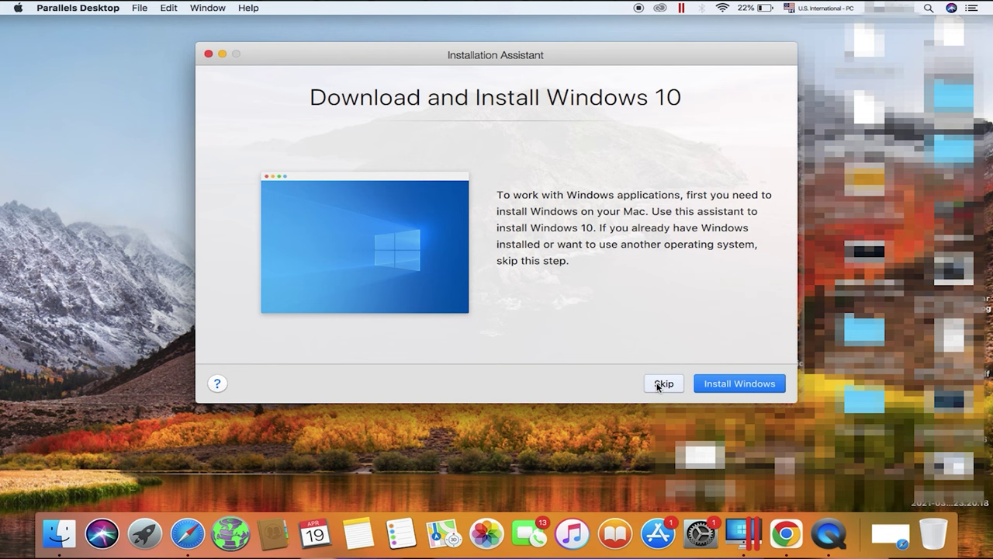
click(658, 385)
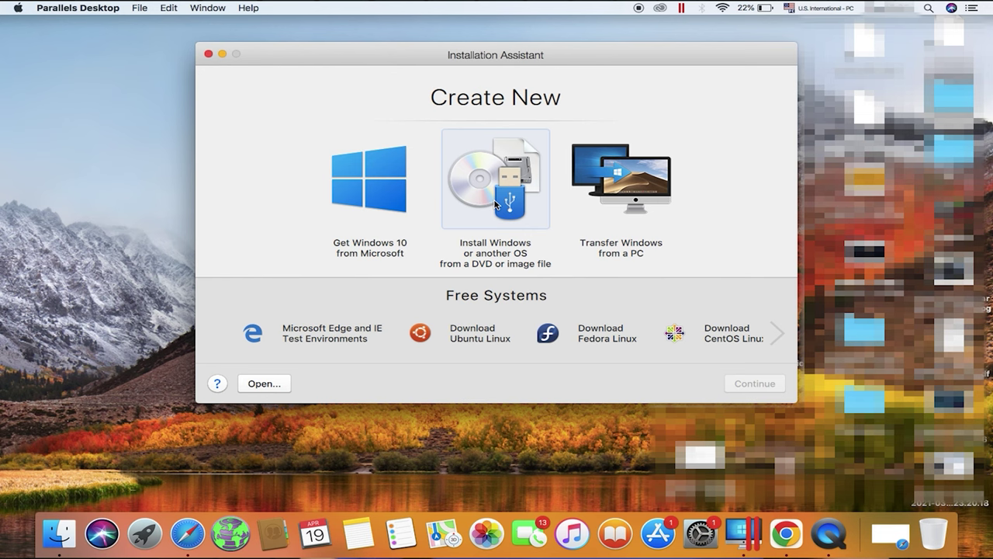
click(497, 203)
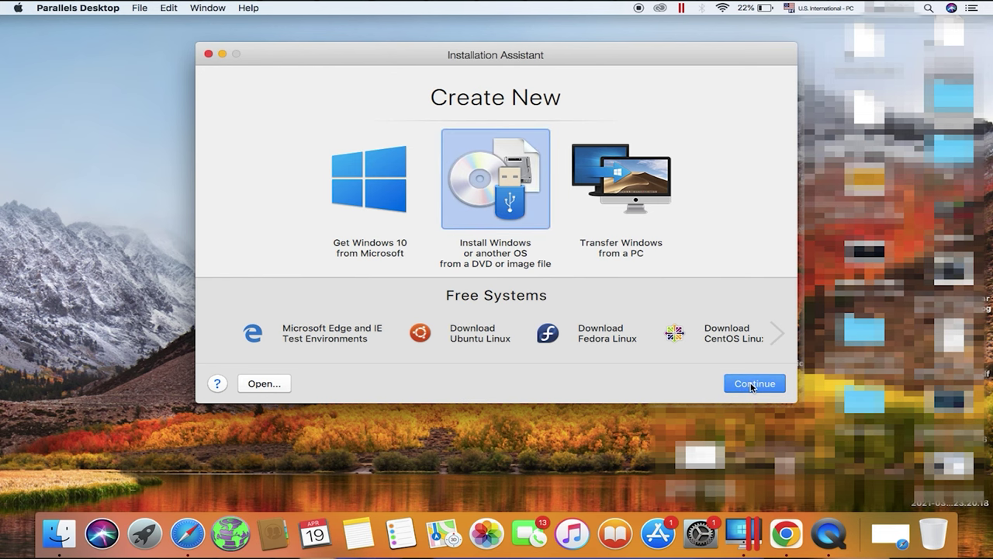
click(753, 385)
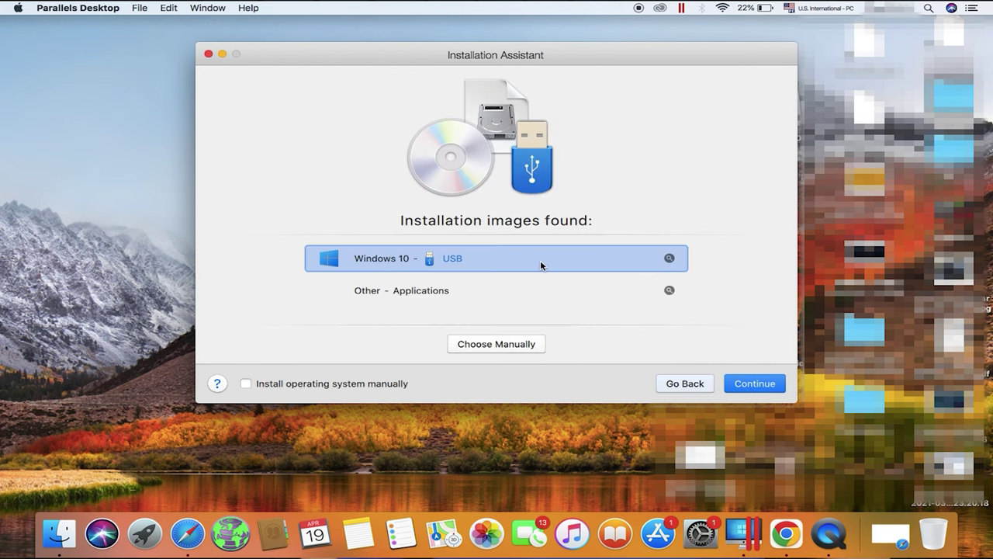
Use the Windows 10 USB image without a license key, pick an edition, keep Productivity, and create the VM.
click(756, 385)
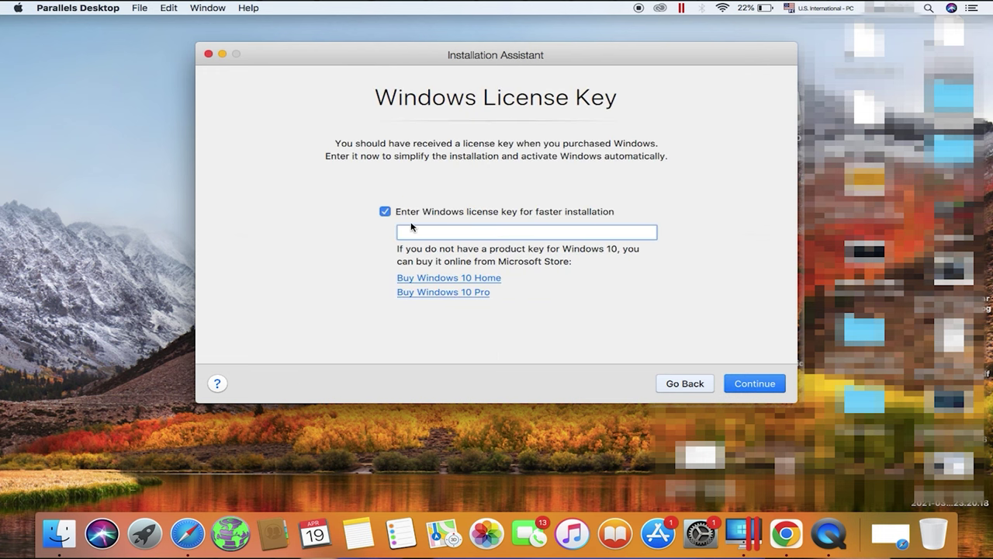
click(385, 211)
click(739, 385)
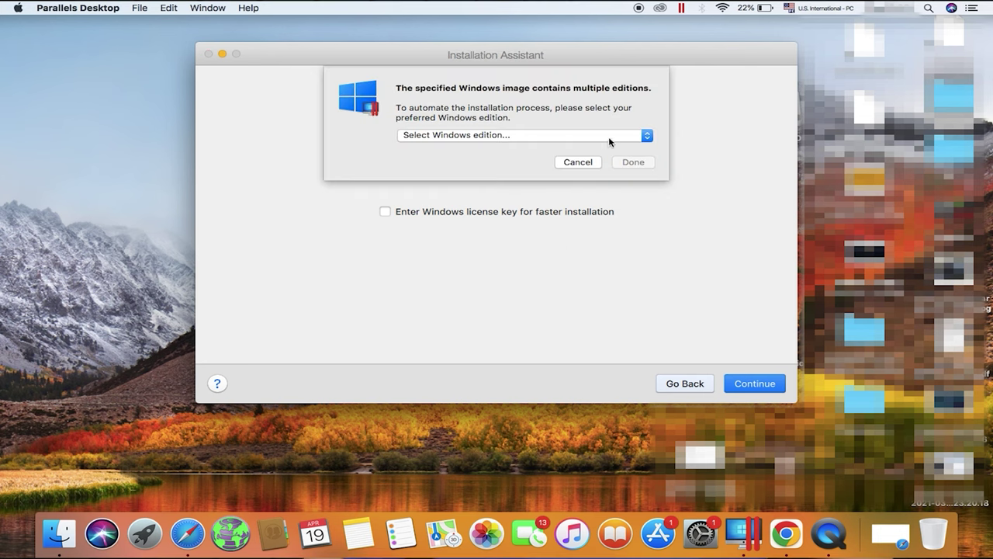
click(610, 141)
click(582, 158)
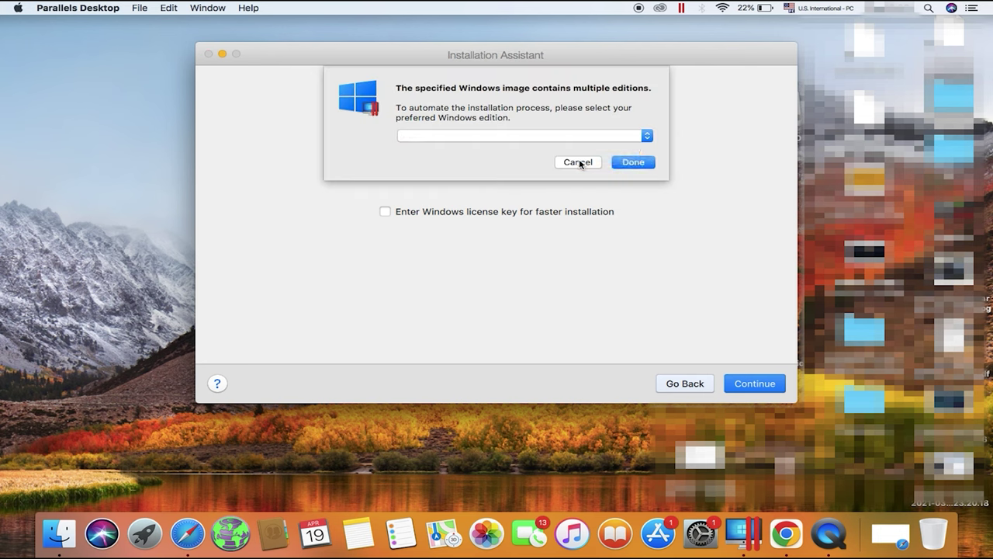
click(627, 163)
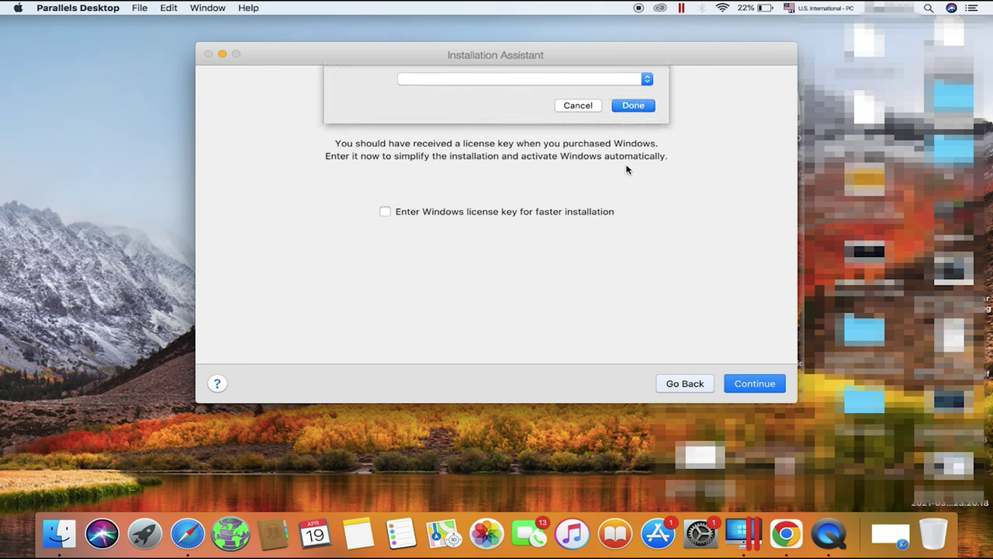
click(753, 388)
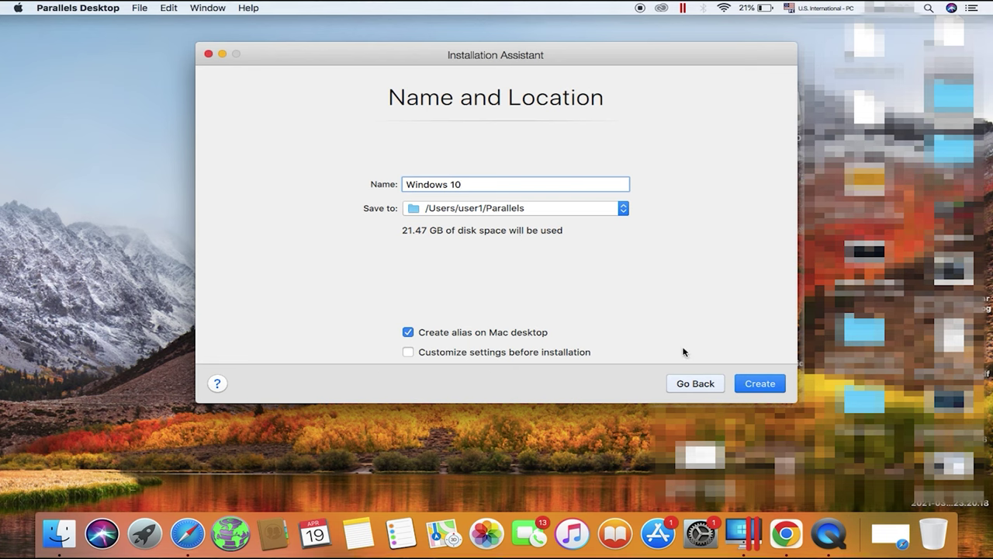
click(764, 388)
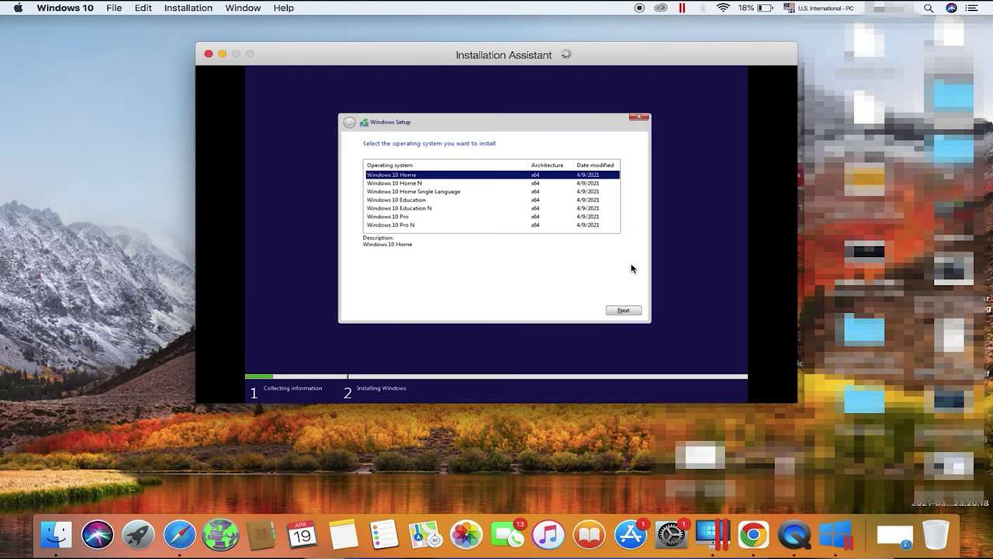
Select Windows 10 Pro in Windows Setup and start the installation.
click(401, 218)
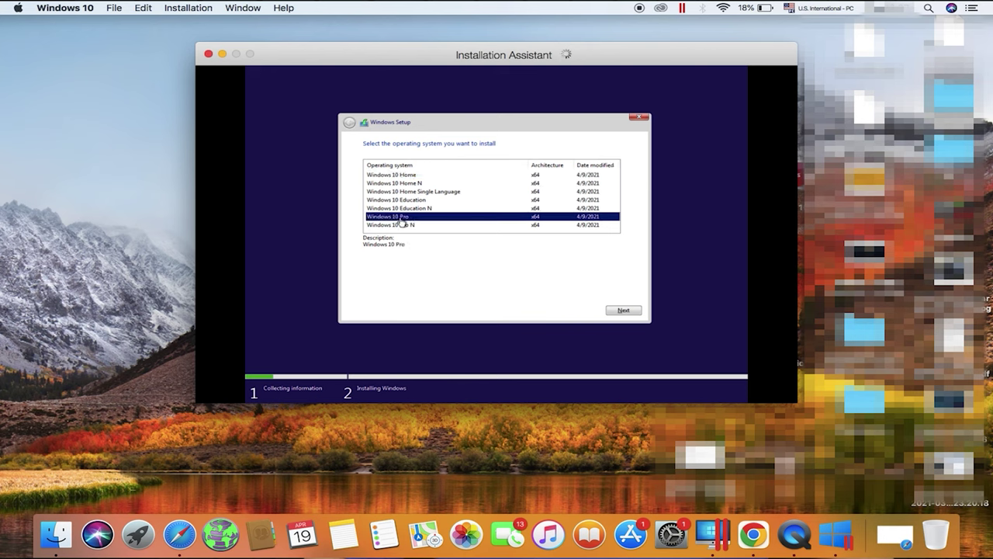
click(627, 311)
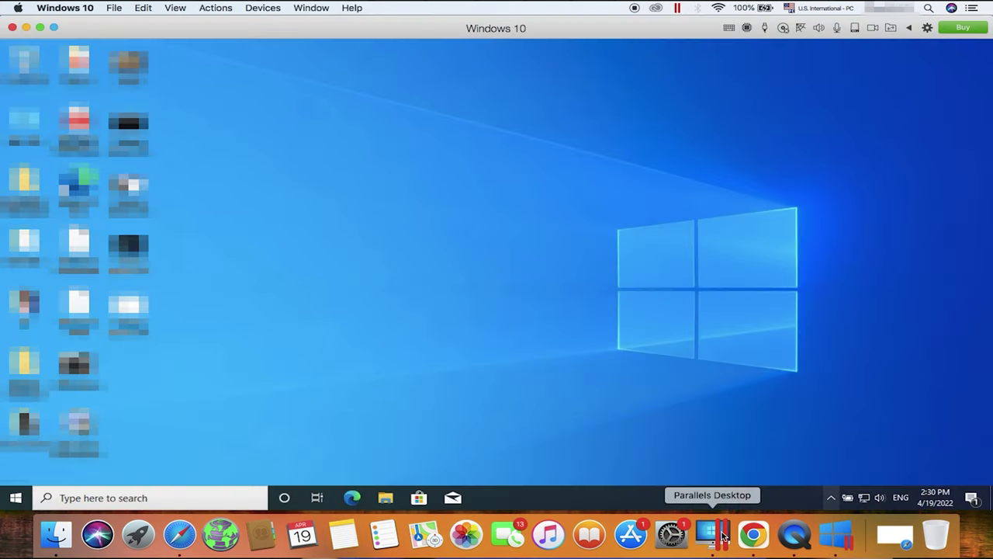
Open the Windows 10 VM's Hardware configuration from the Control Center.
right_click(722, 536)
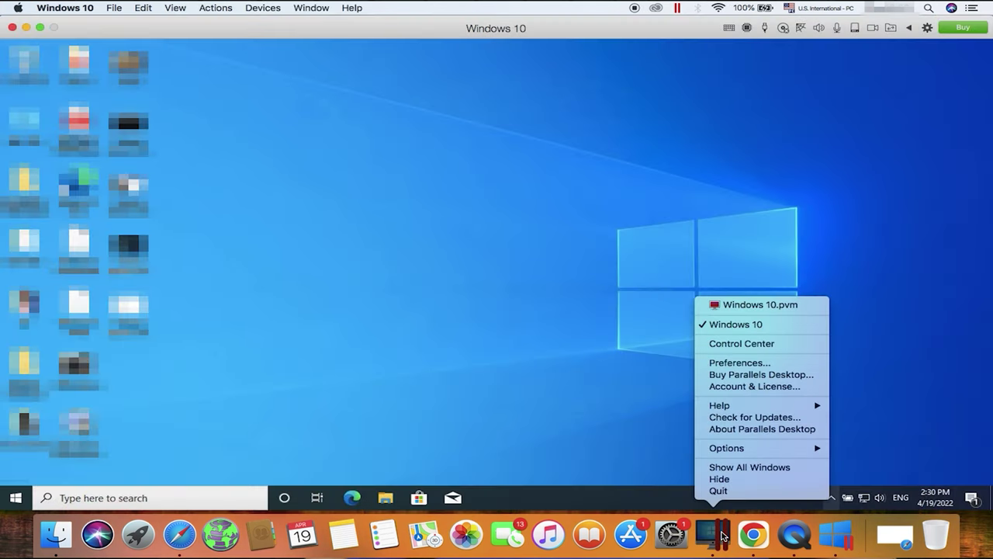
click(766, 346)
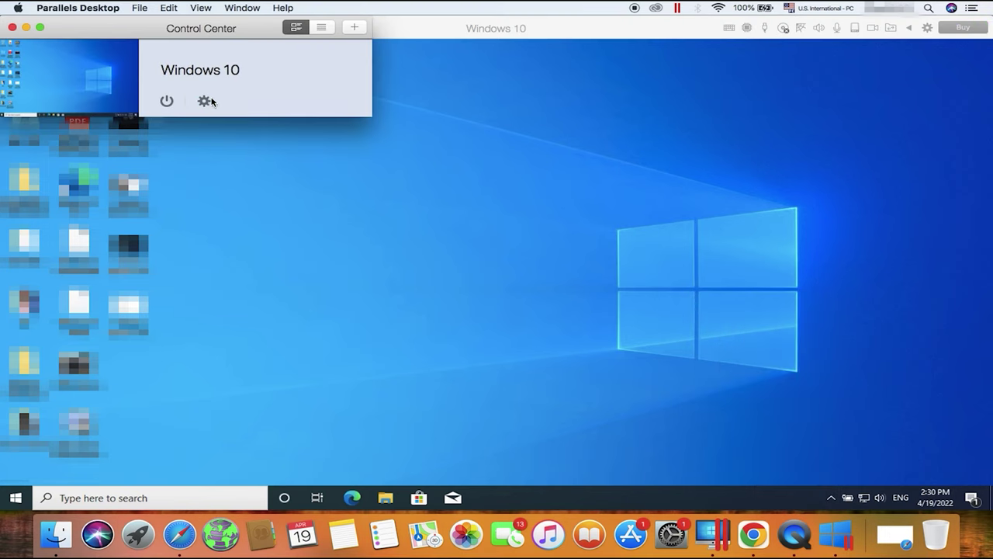
click(205, 101)
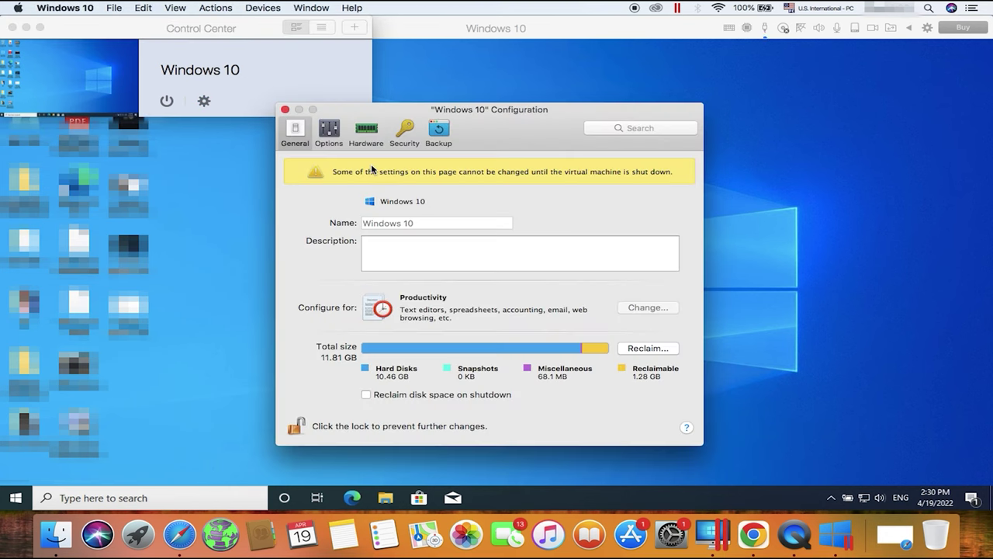
click(329, 133)
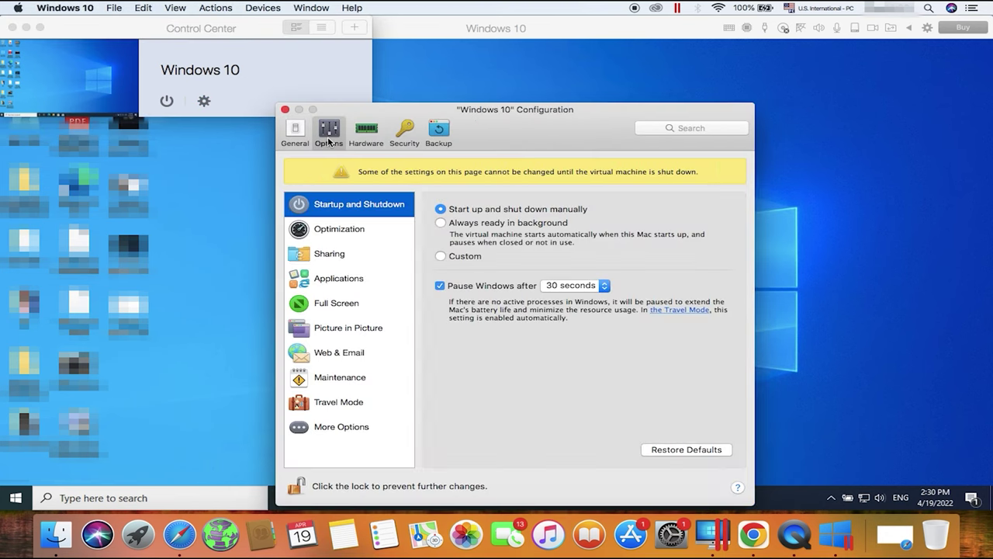
click(368, 134)
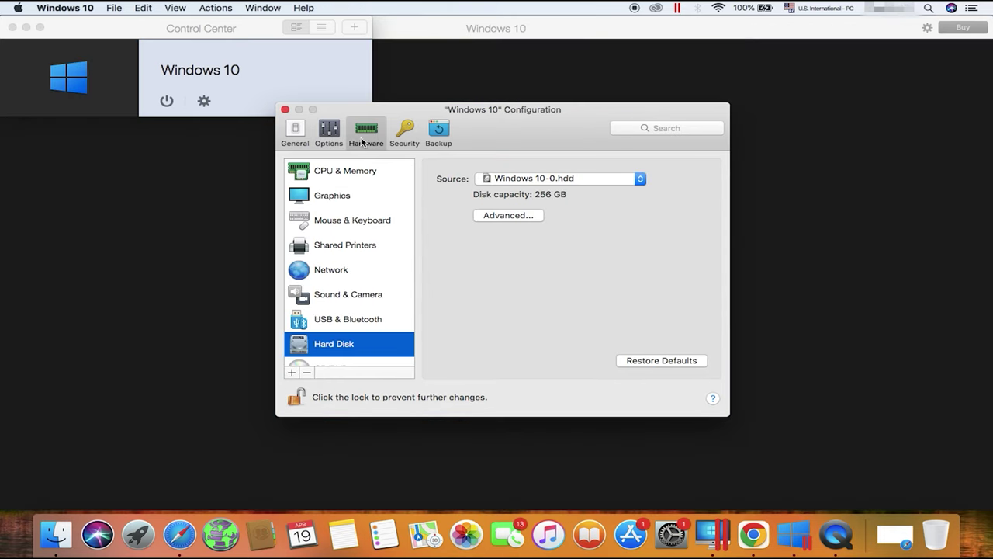
Add a new 5.0 GB hard disk, Windows 10-1.hdd, to the machine.
click(293, 372)
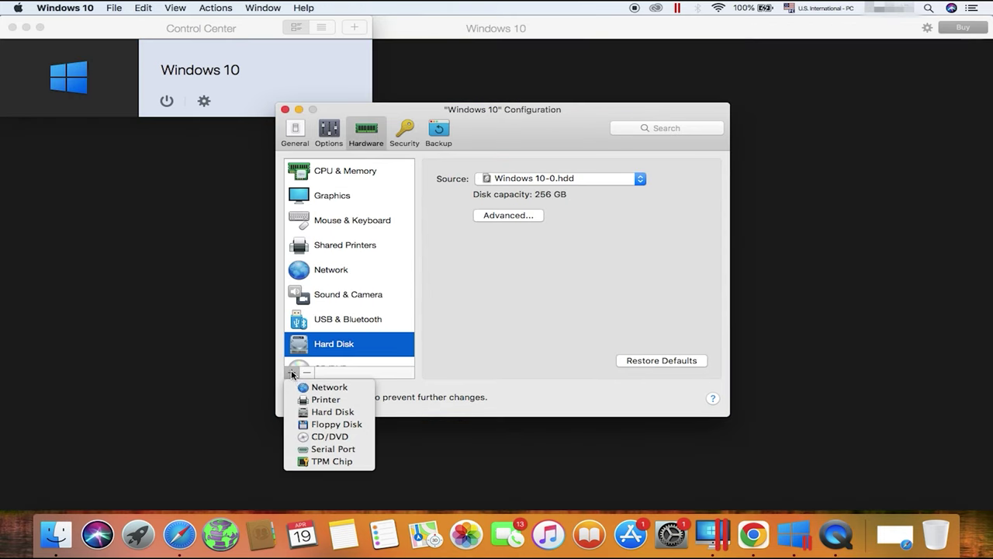
click(320, 414)
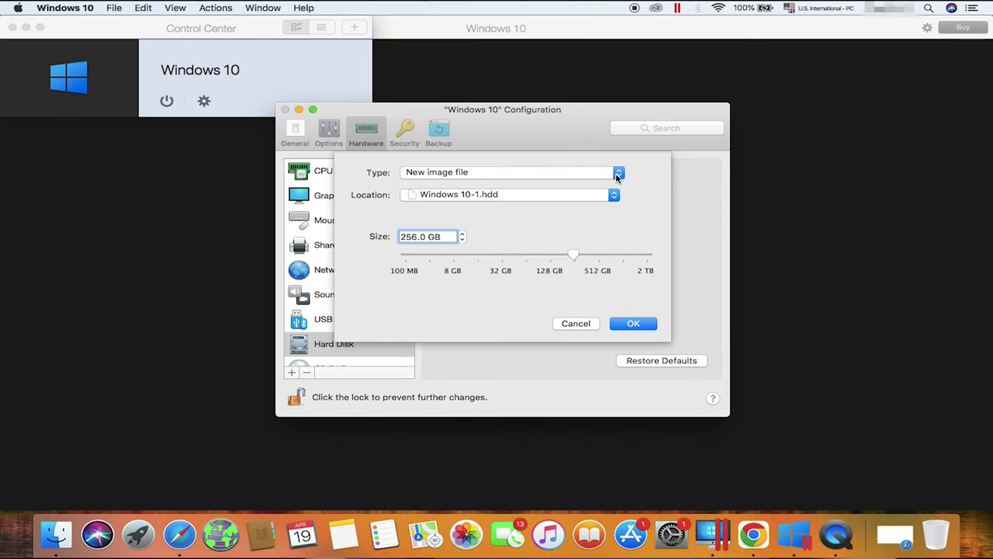
triple_click(451, 236)
text(5)
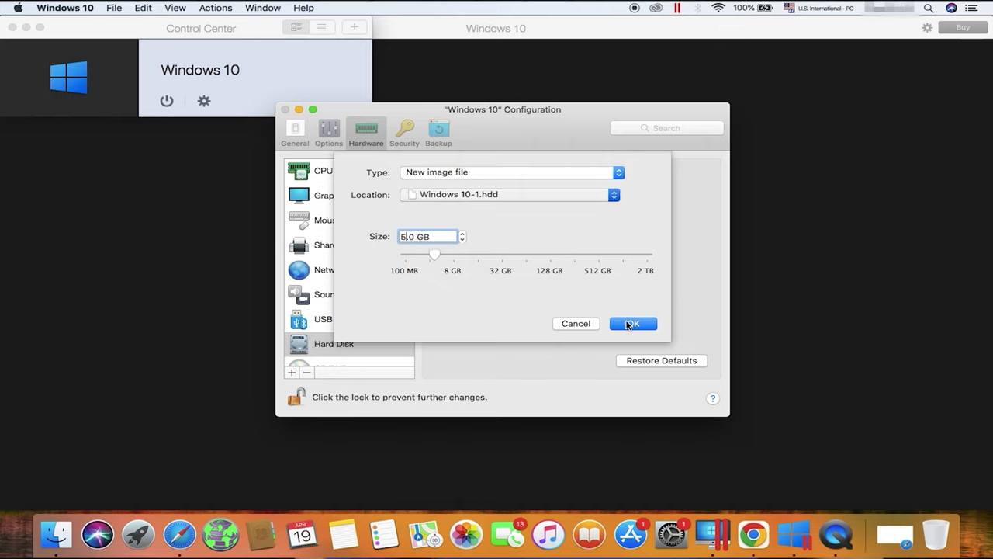
click(630, 324)
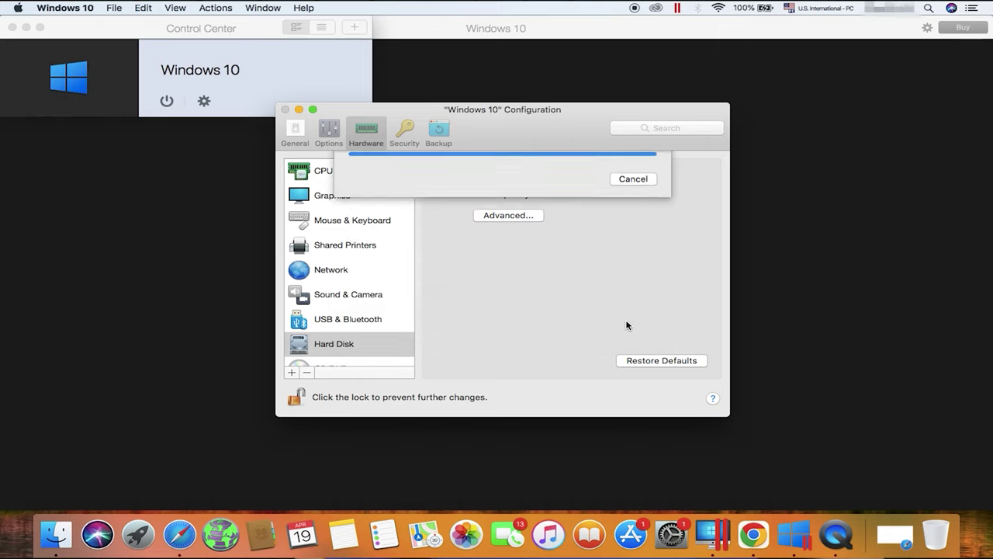
click(520, 217)
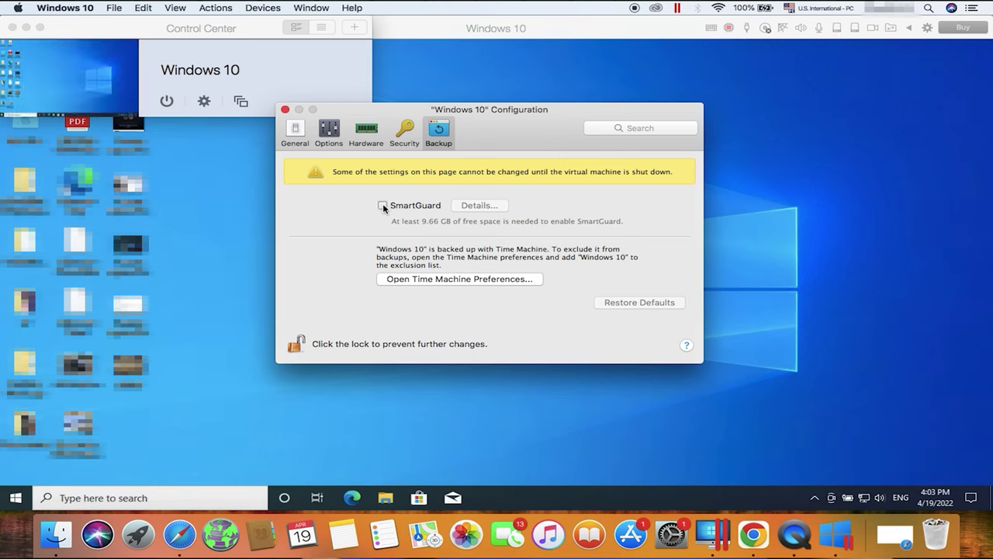
Enable SmartGuard with a snapshot every 24 hours, keeping 3 snapshots.
click(383, 206)
click(473, 206)
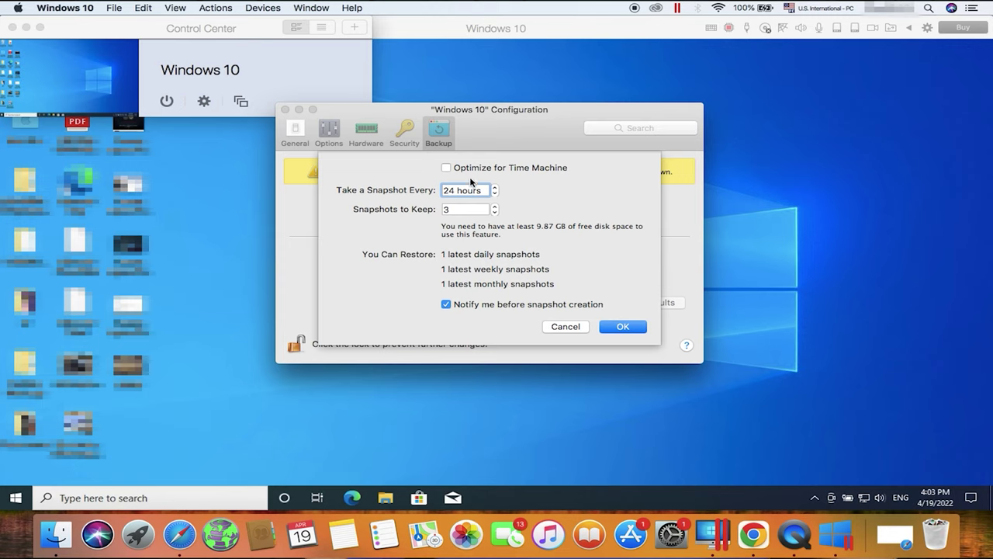
click(621, 327)
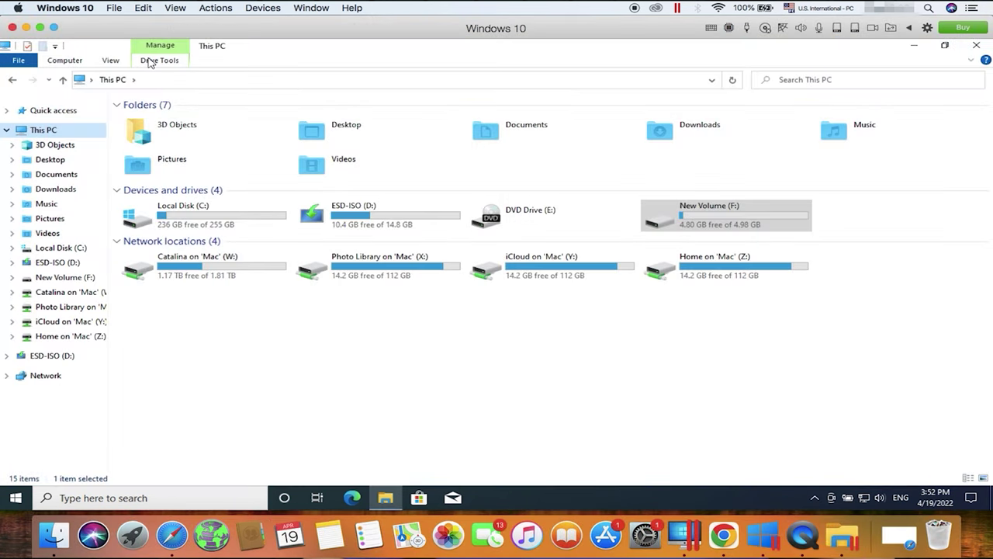
Take a snapshot named Snapshot 1 of the Windows 10 VM, then open New Volume (F:).
click(146, 10)
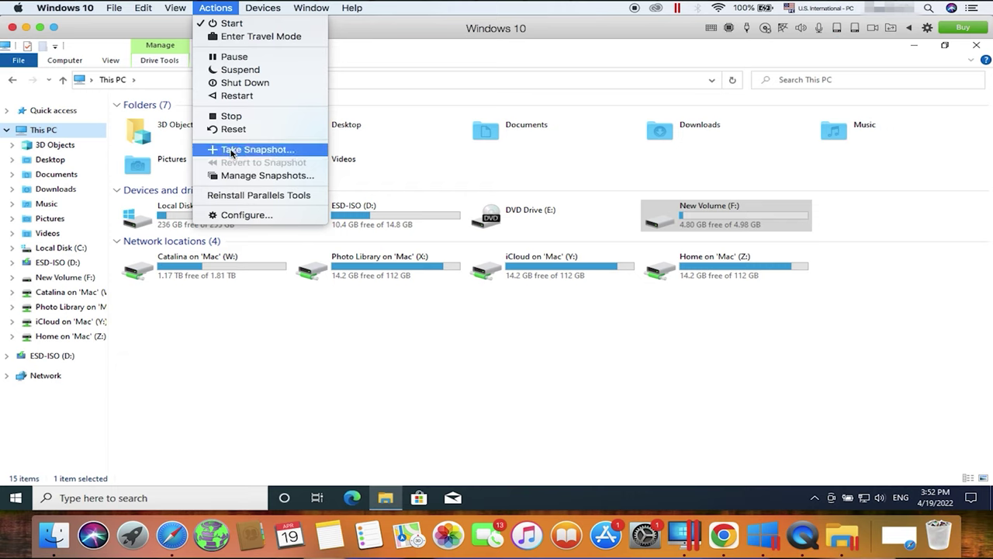
click(231, 150)
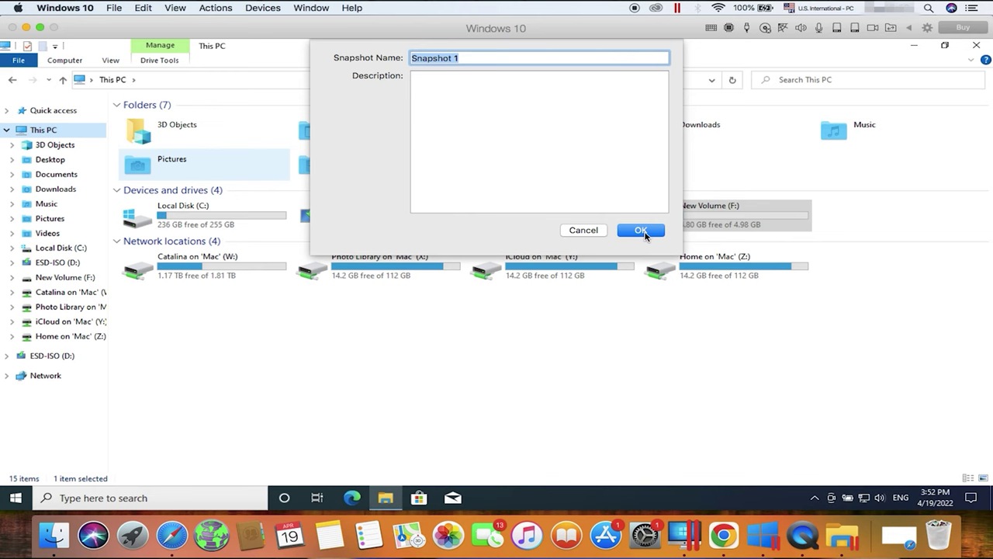
click(642, 232)
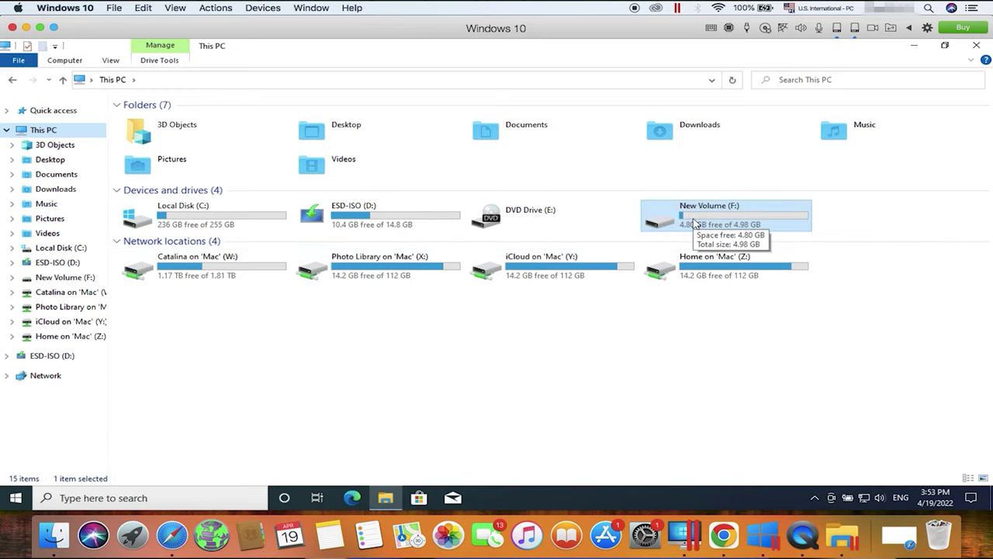
double_click(694, 223)
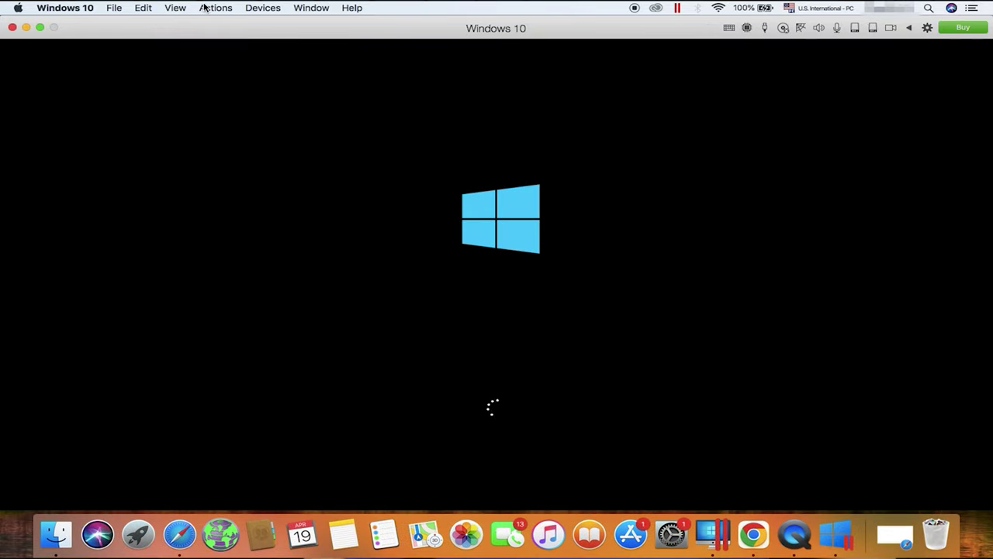
Open Manage Snapshots to list Snapshot 1, Snapshot 2 and the current state.
click(215, 8)
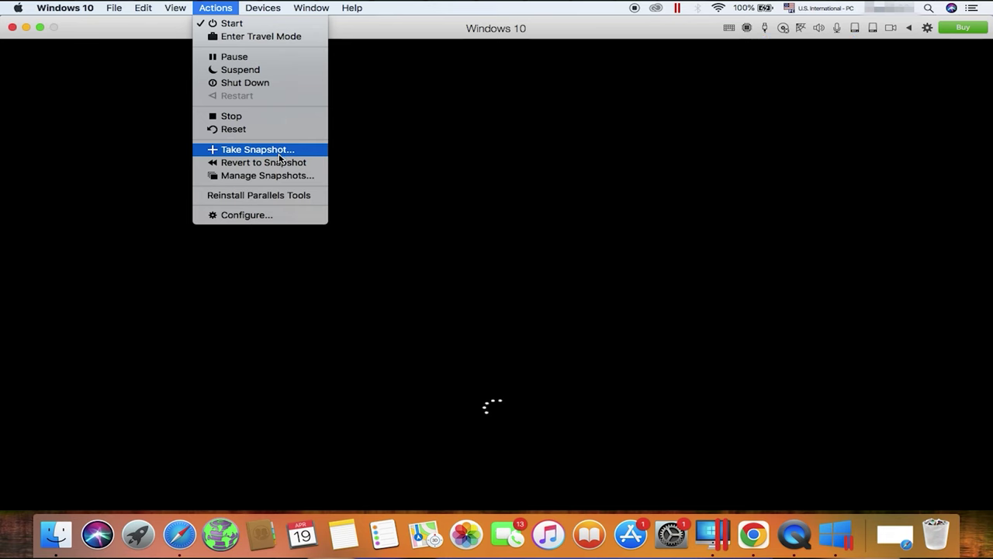
click(271, 177)
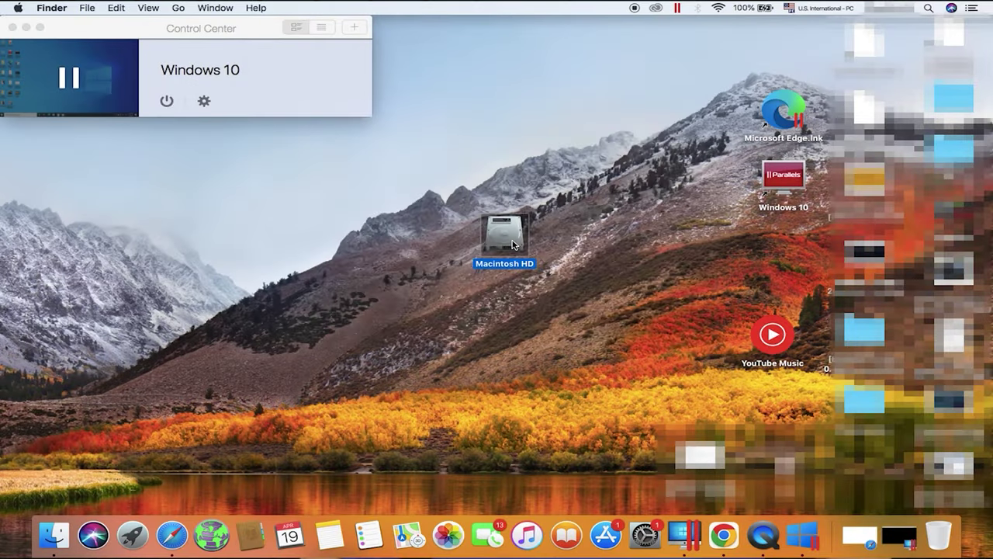
Open Macintosh HD full screen and go to Users > home folder > Parallels.
double_click(513, 244)
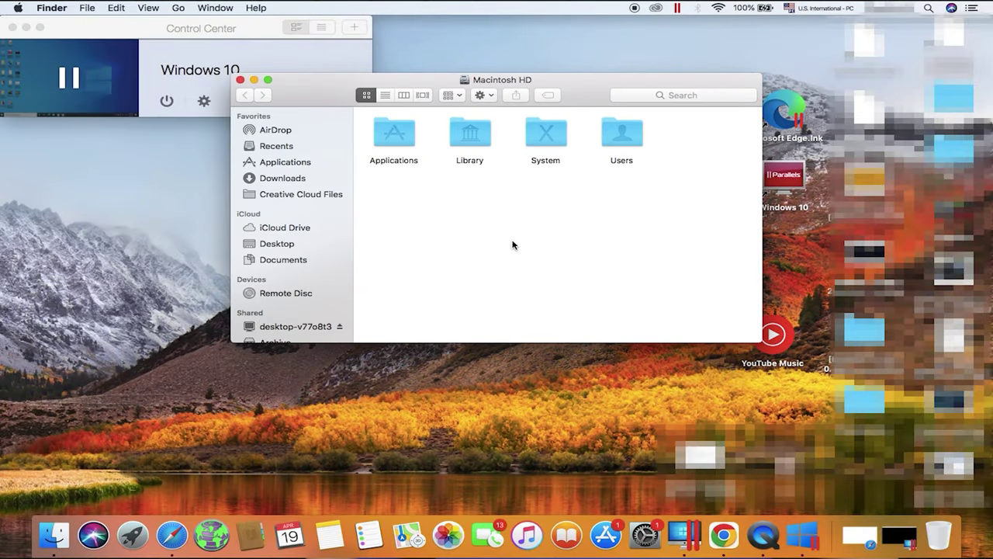
click(268, 80)
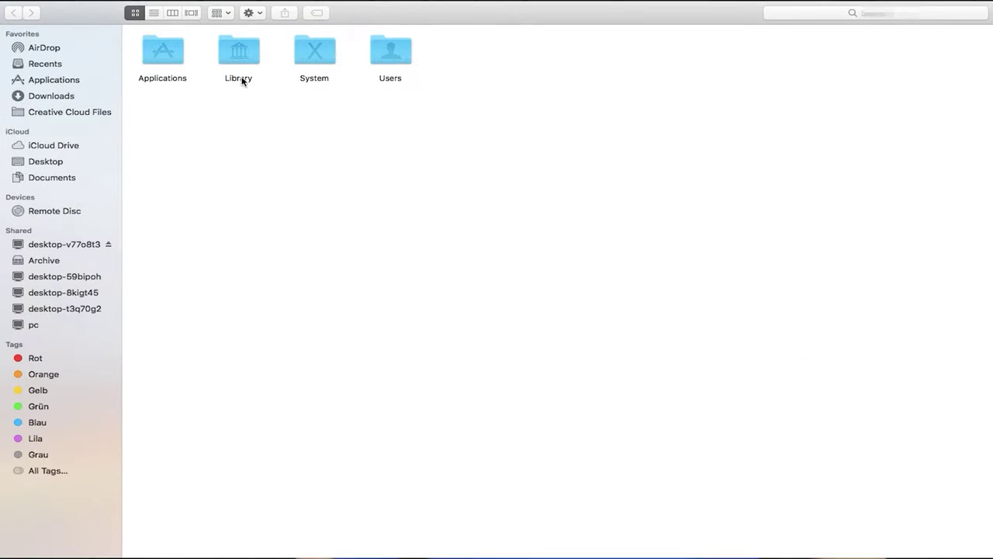
double_click(388, 62)
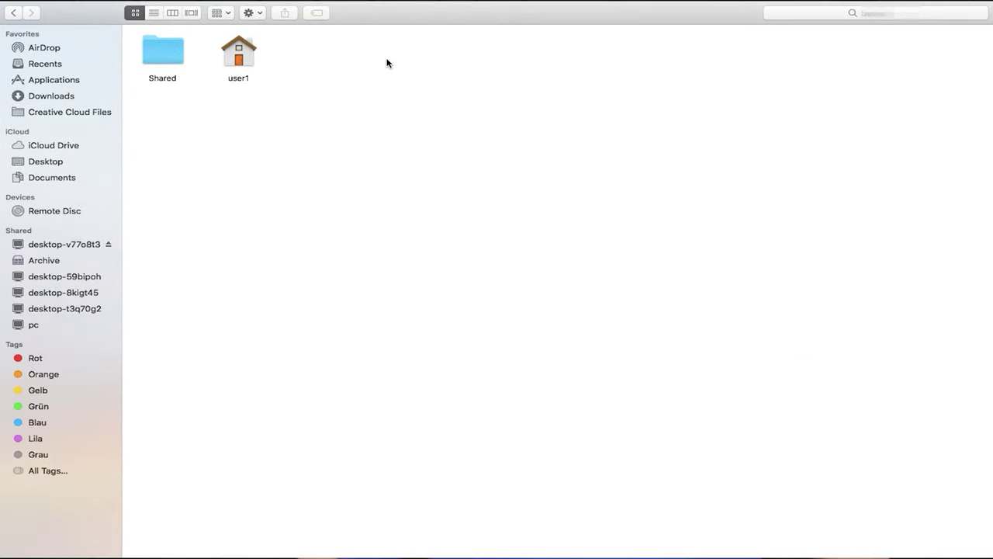
double_click(239, 56)
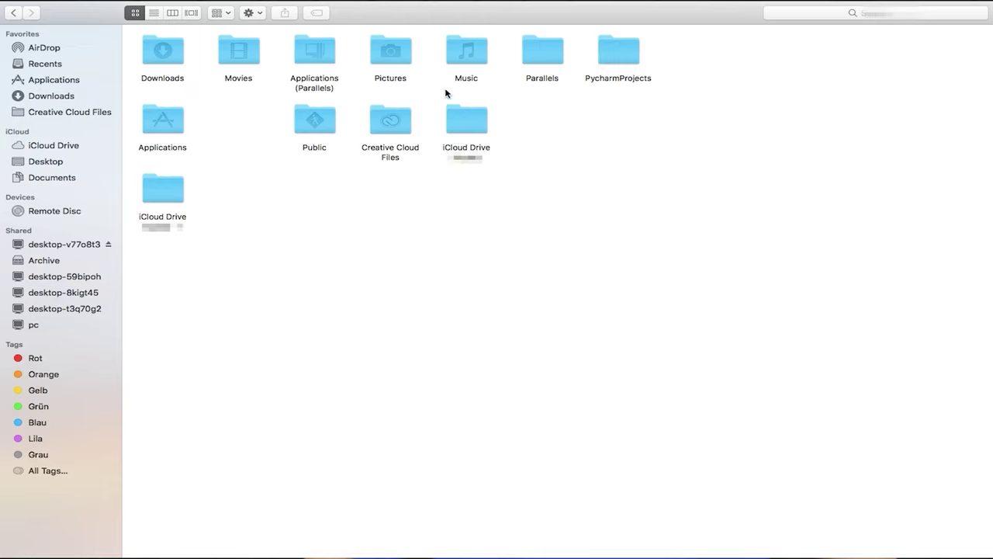
double_click(528, 49)
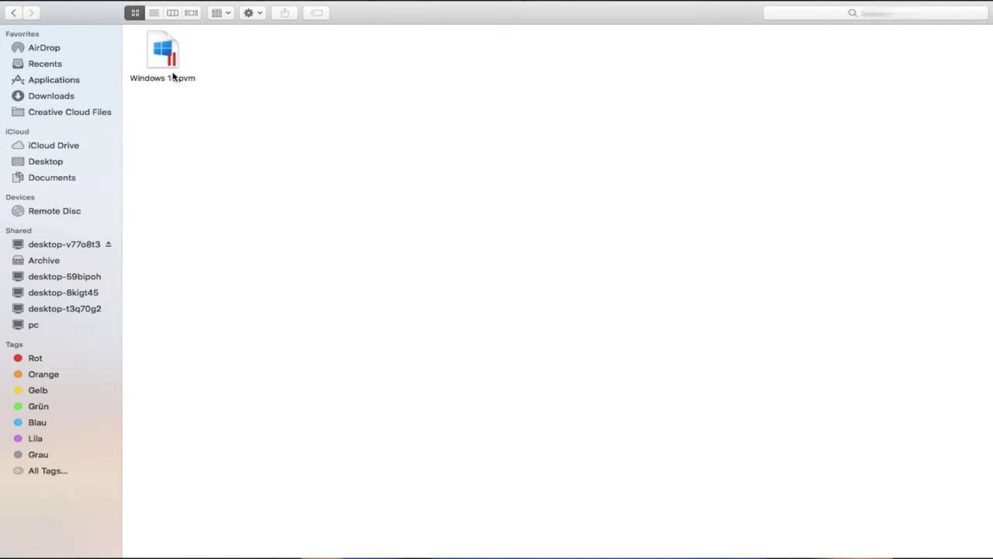
click(14, 15)
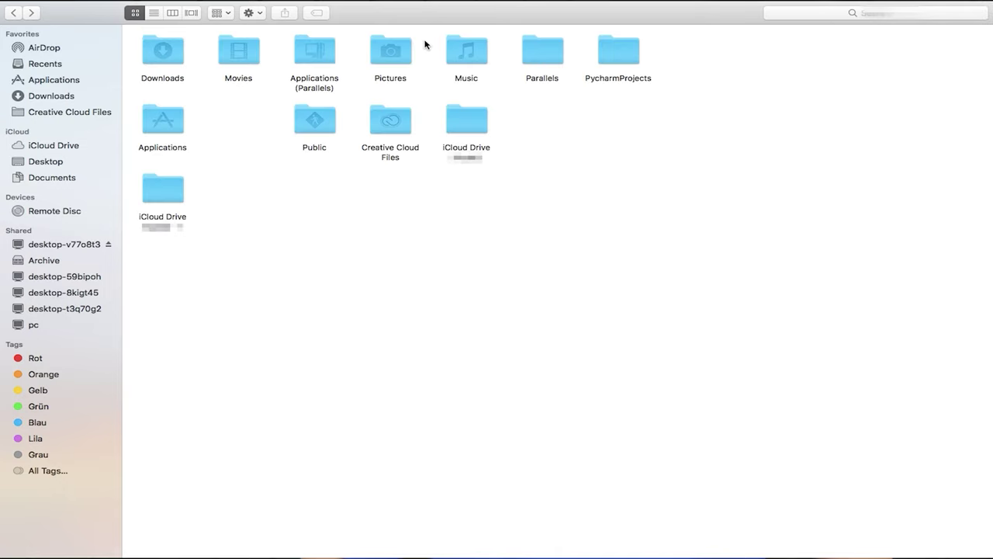
click(528, 51)
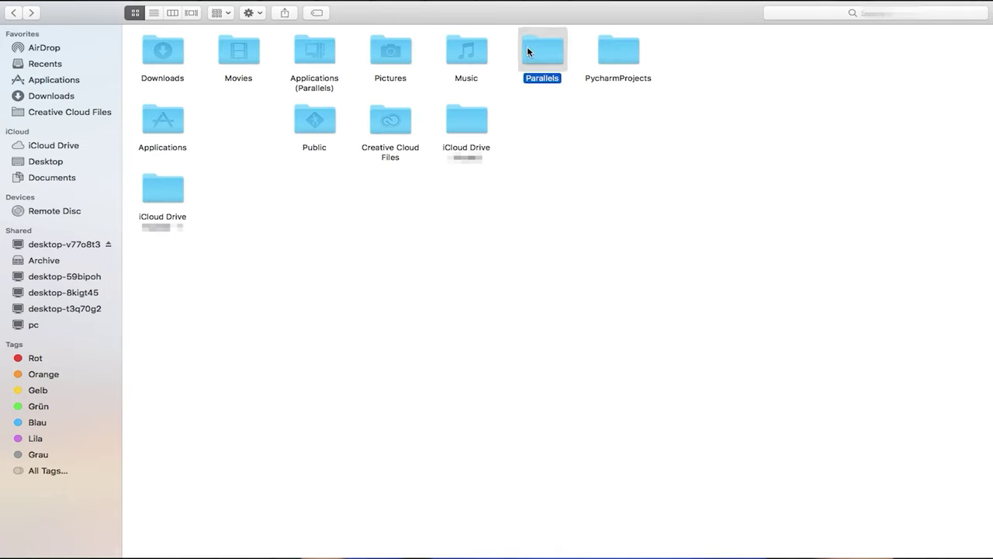
double_click(527, 51)
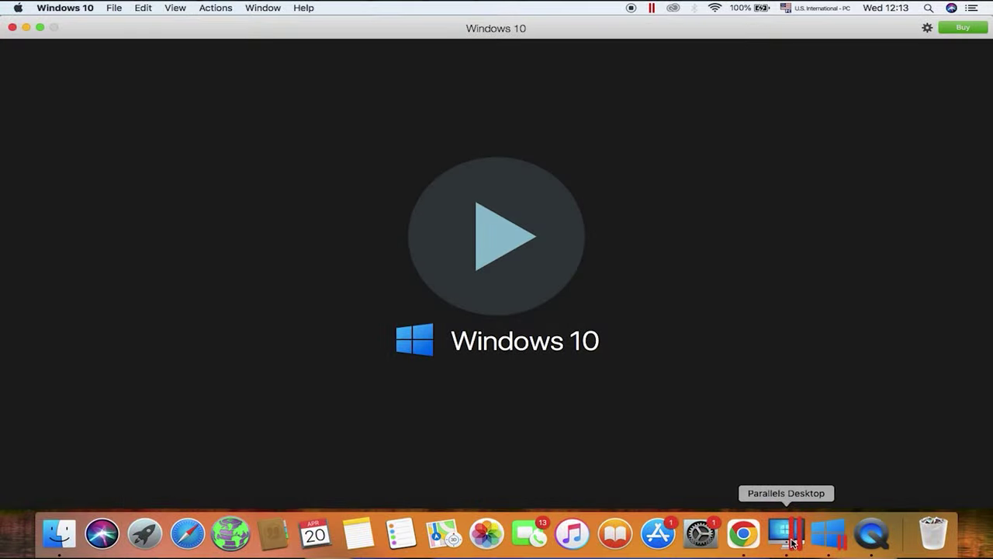
Show Windows 10.pvm in Finder and Get Info on it to see its 14.07 GB size.
right_click(604, 370)
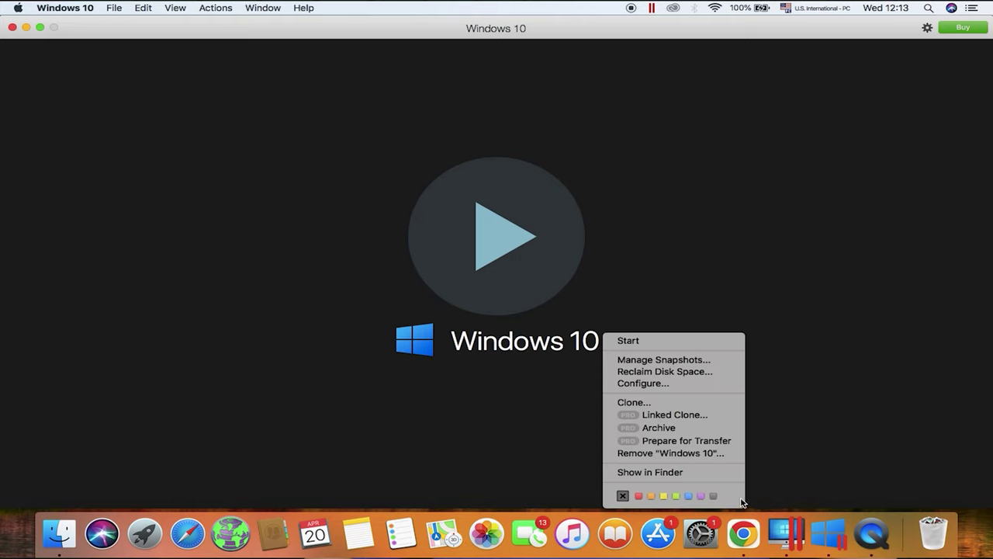
click(650, 472)
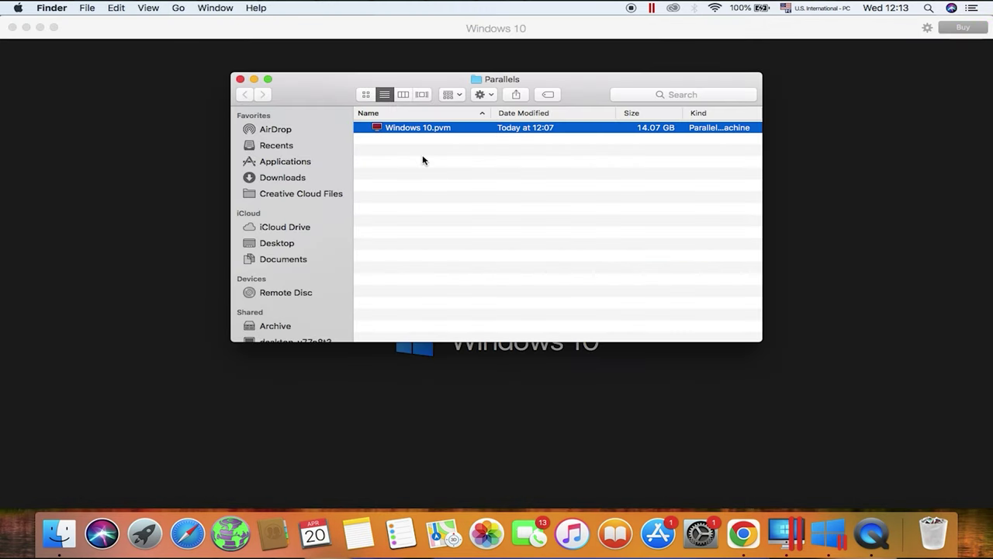
right_click(398, 130)
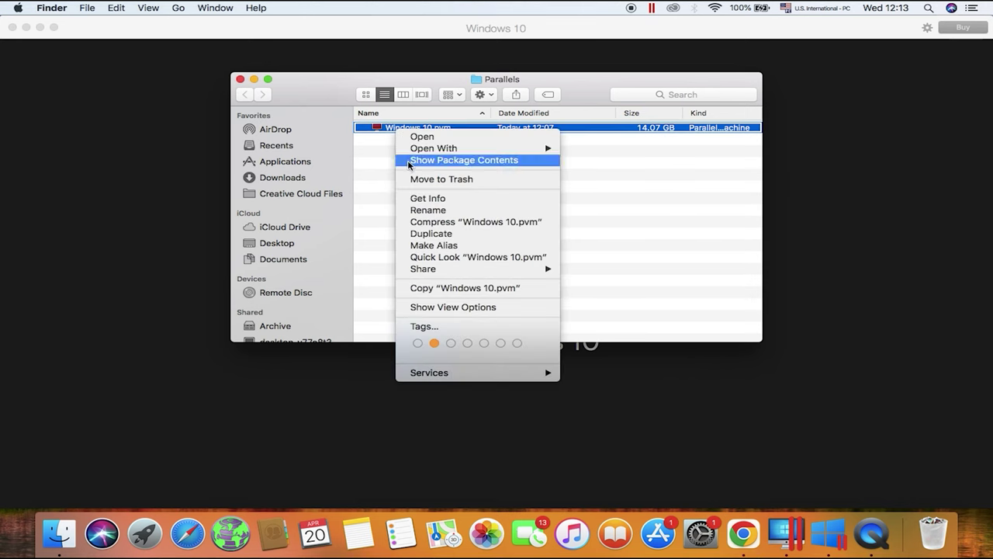
click(485, 206)
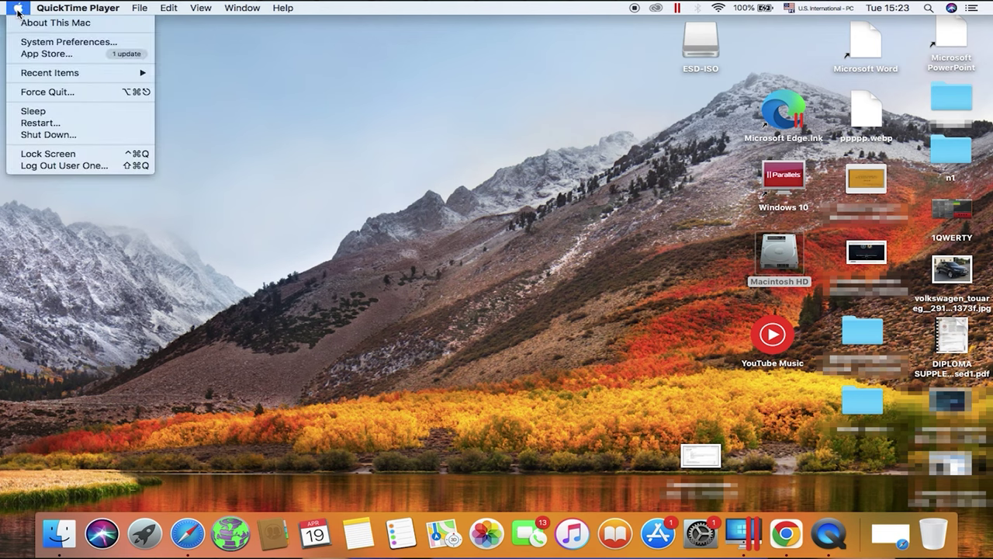
Turn on File Sharing in the Sharing pane, enabling SMB Windows sharing for the Mac account.
click(44, 44)
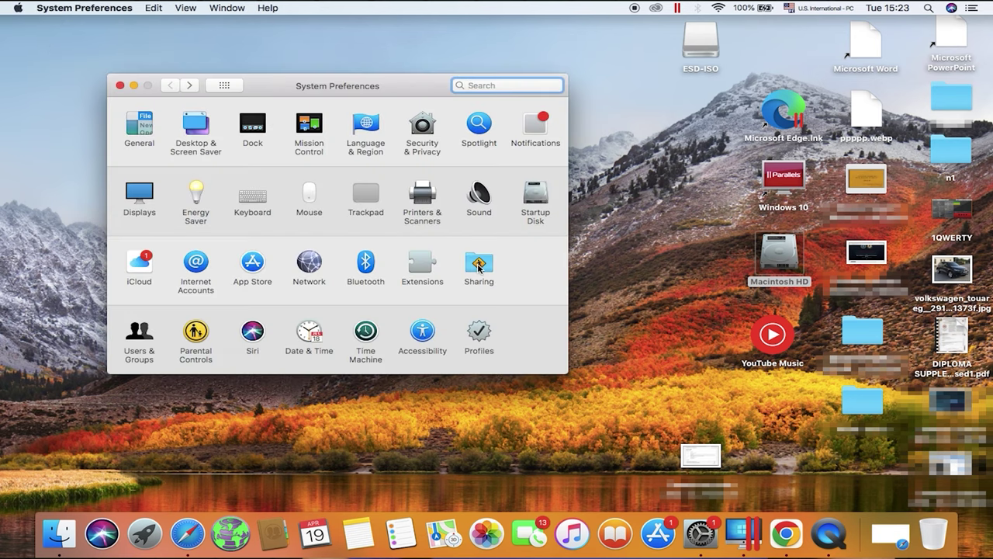
click(477, 263)
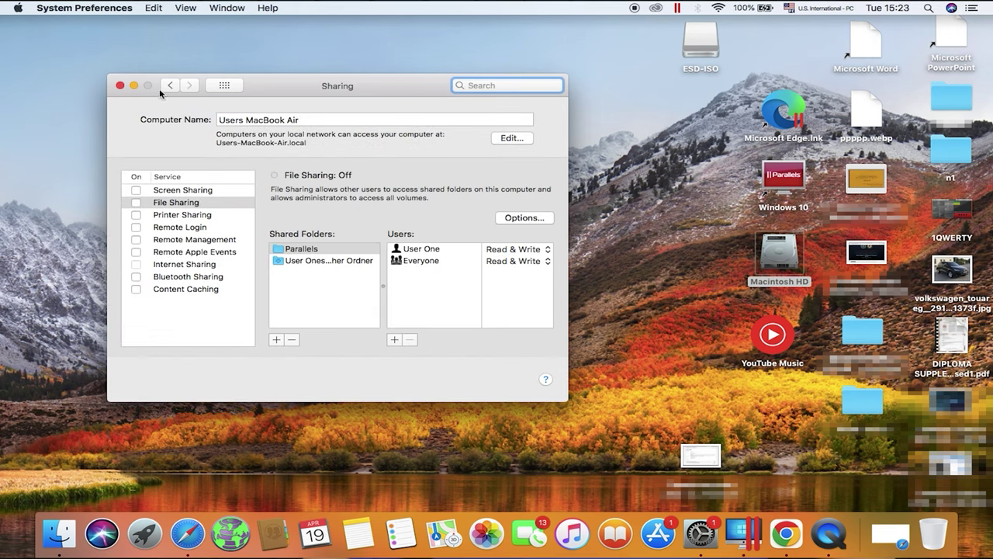
click(136, 203)
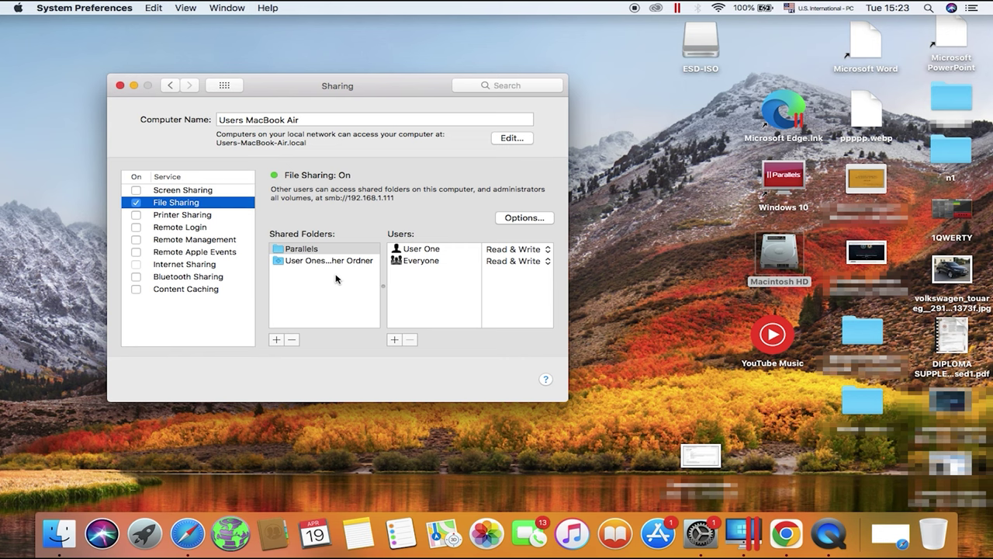
click(523, 219)
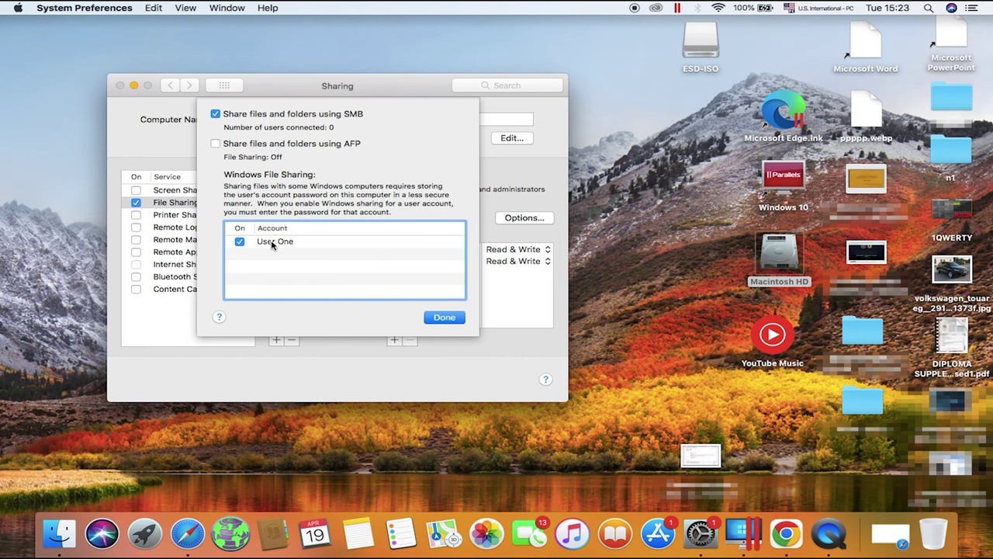
click(445, 317)
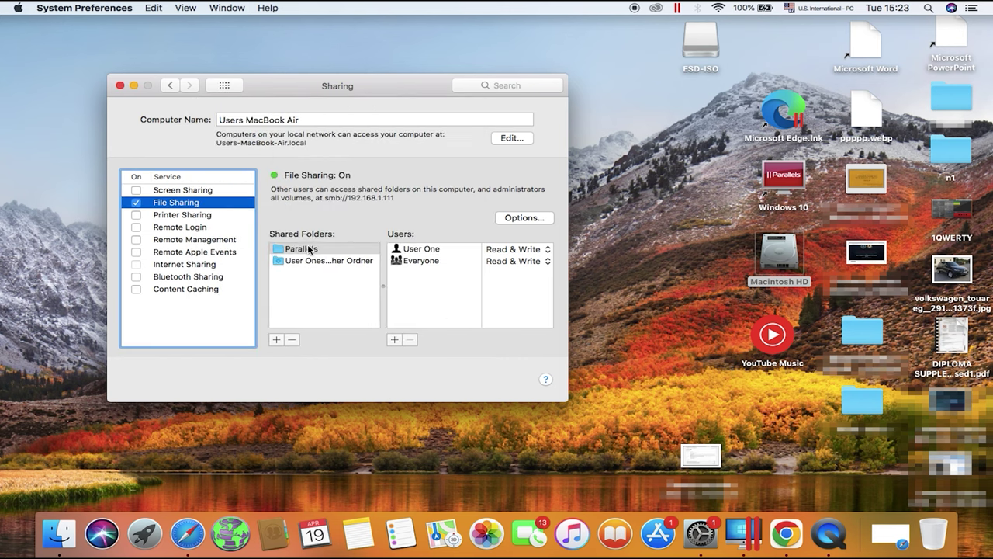
Add the home folder's Parallels folder to Shared Folders, keeping the user at Read & Write.
click(280, 341)
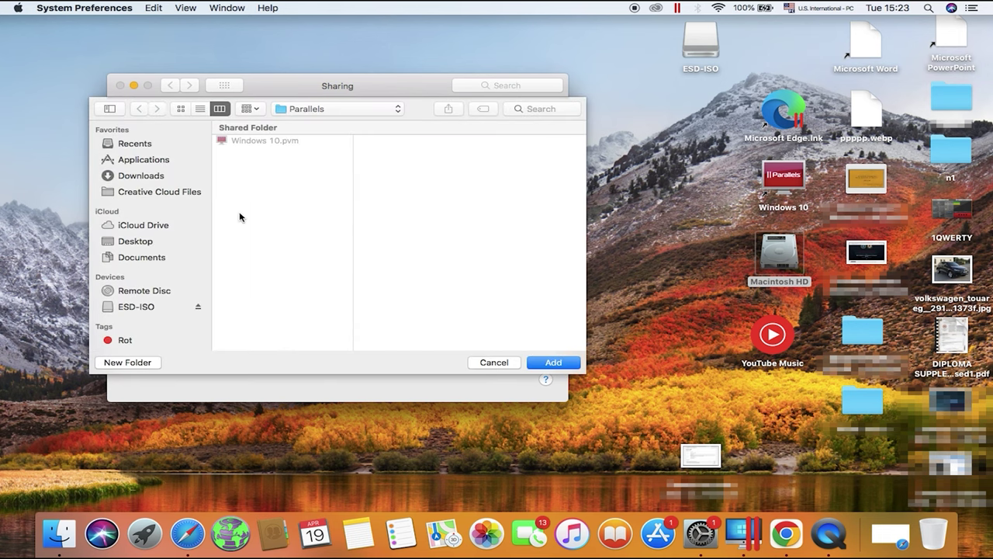
click(314, 111)
click(310, 122)
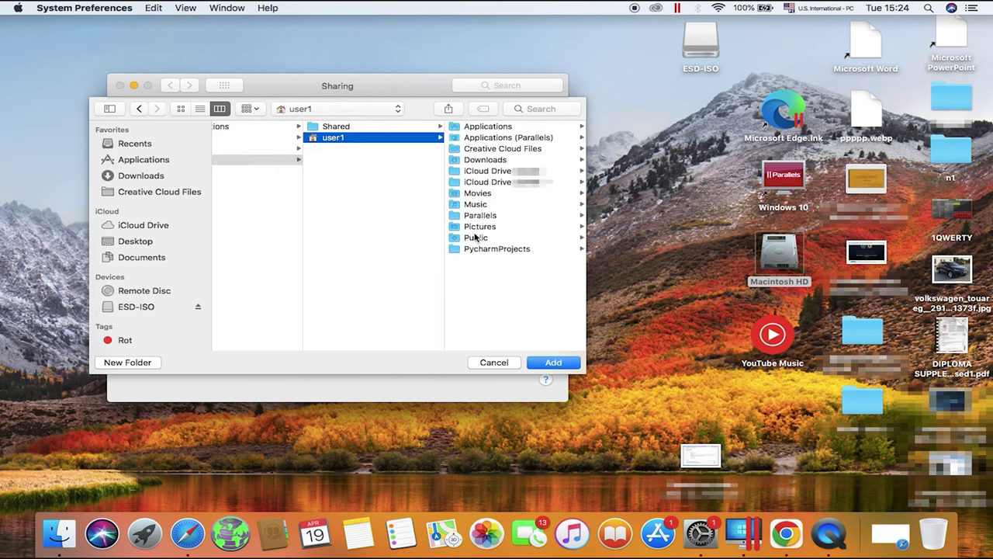
click(486, 217)
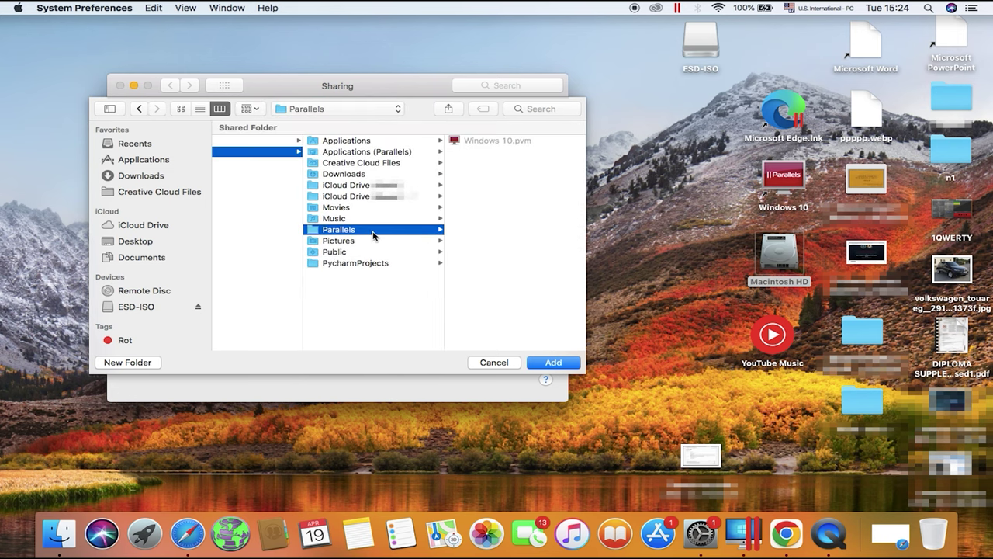
key(Return)
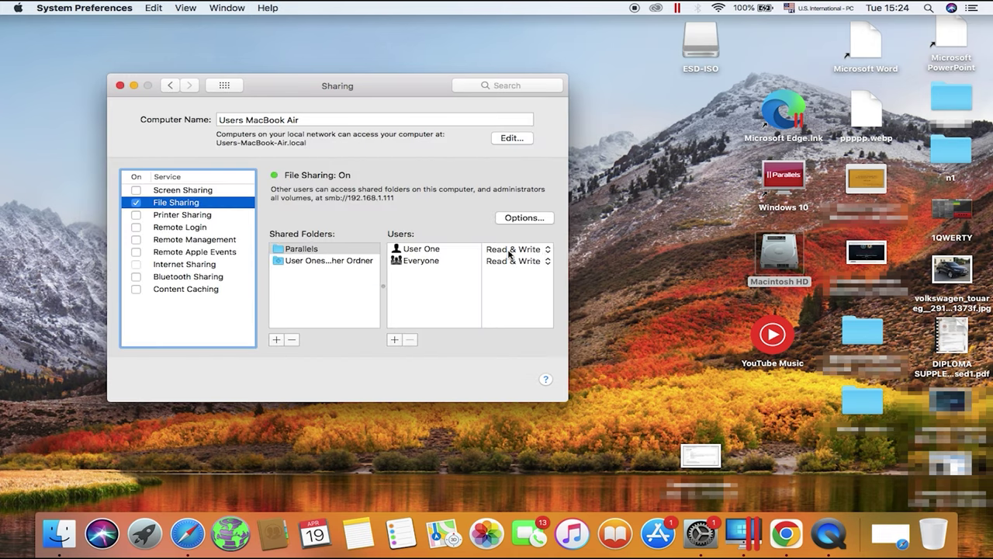
click(536, 250)
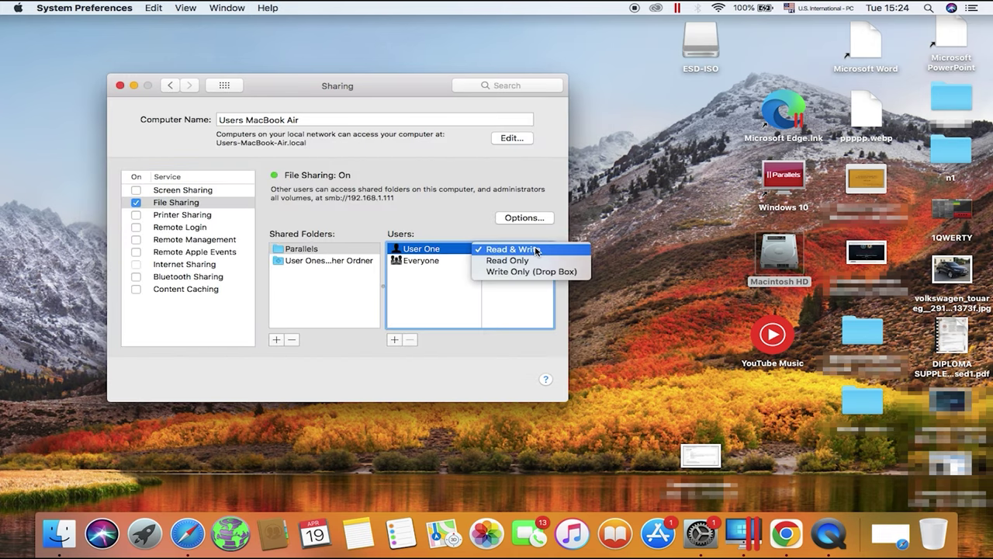
click(535, 249)
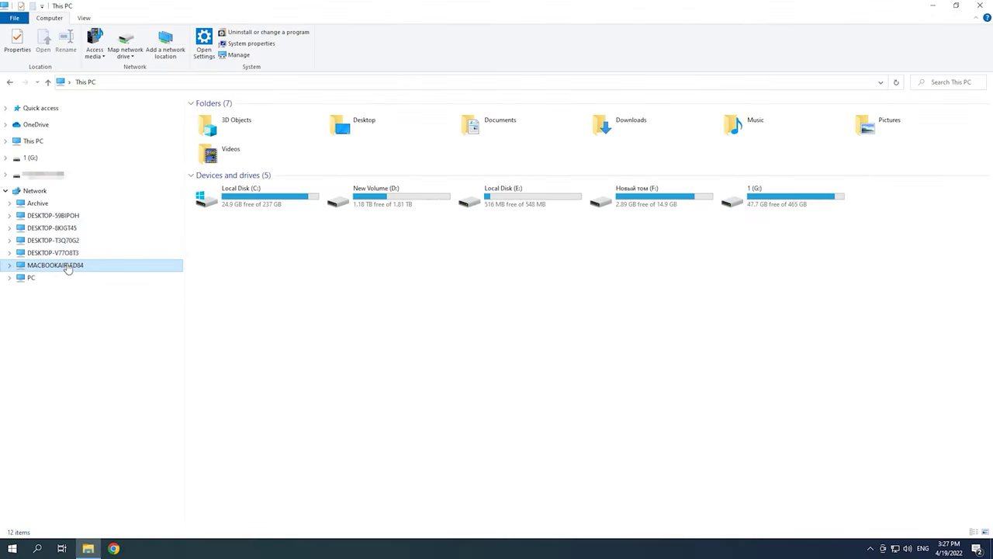
Log in to MACBOOKAIR-ED84 with the Mac account's credentials and open its shared Parallels folder.
click(68, 265)
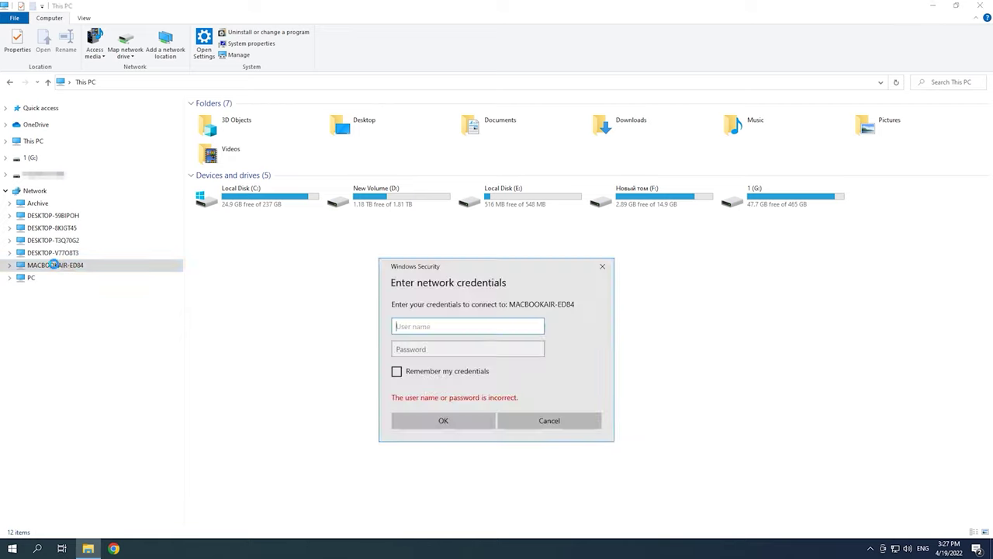
text(User One)
key(Tab)
text(••••••)
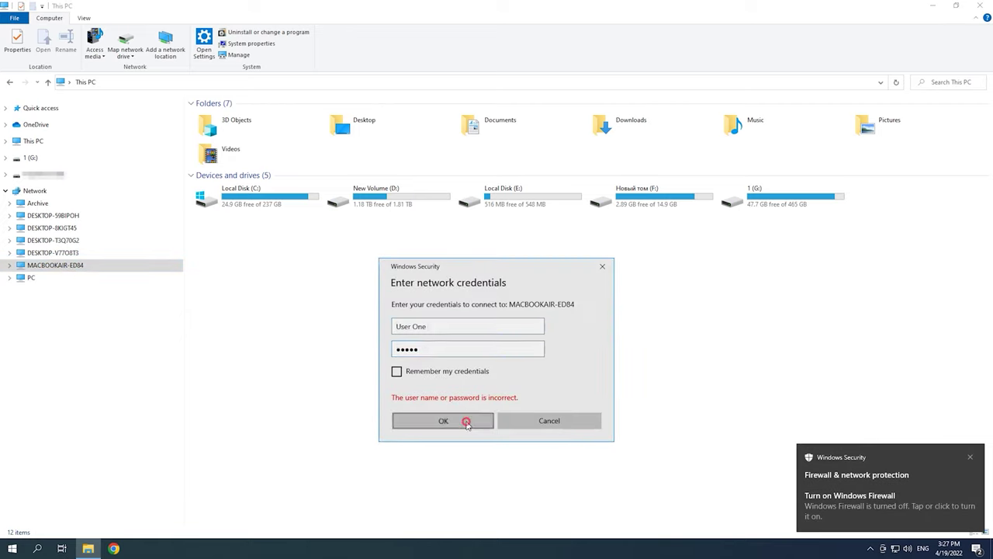
click(465, 422)
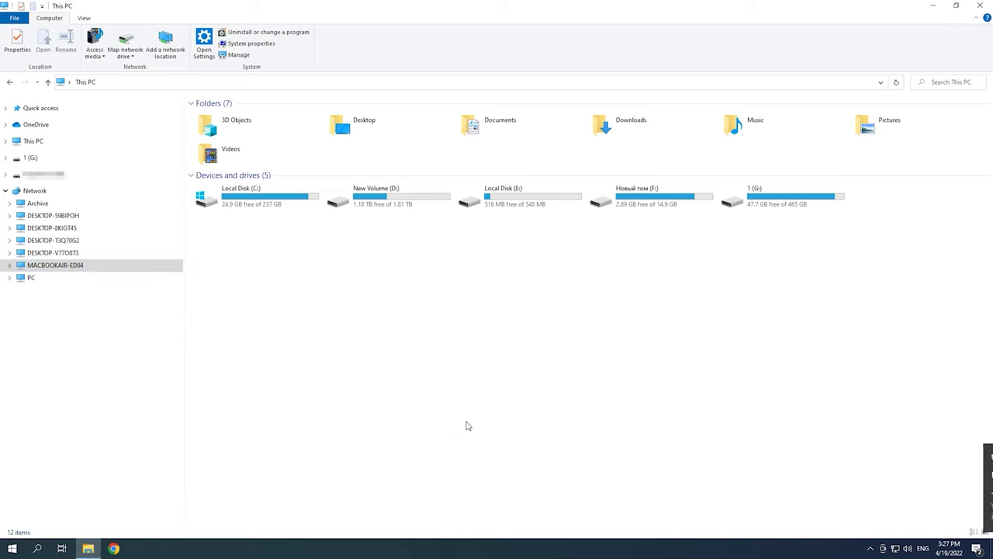
click(9, 266)
click(67, 268)
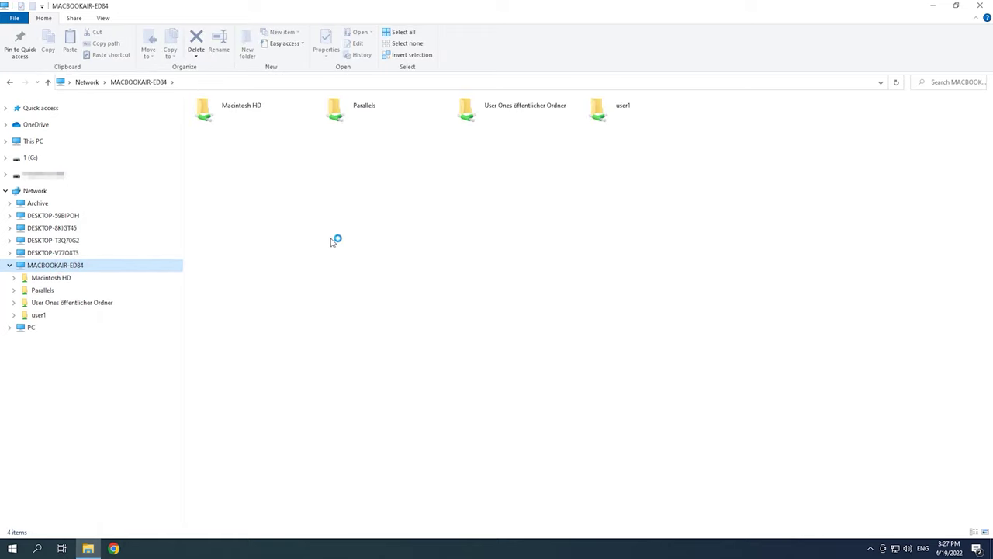
double_click(357, 118)
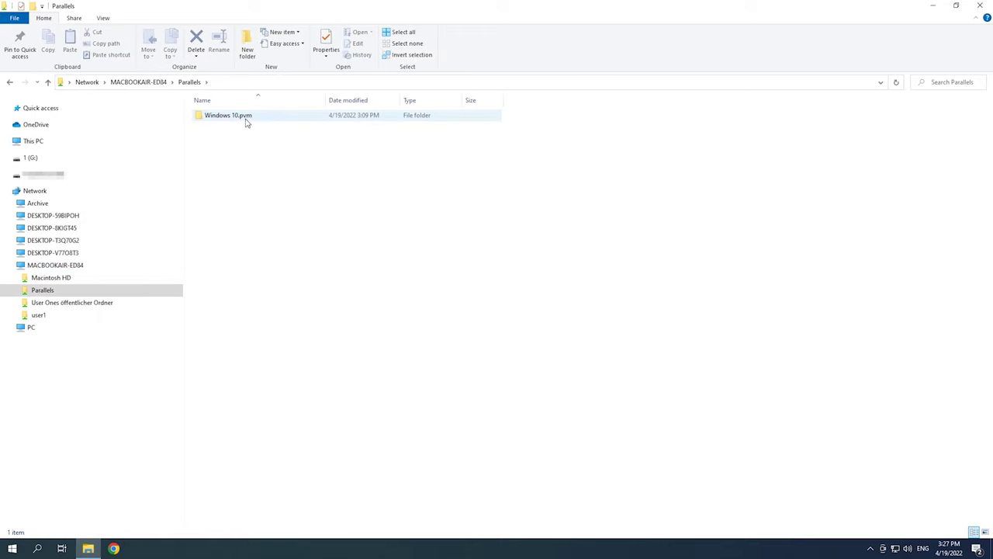
Copy Windows 10.pvm and paste it into folder 1 on New Volume (D:).
click(244, 120)
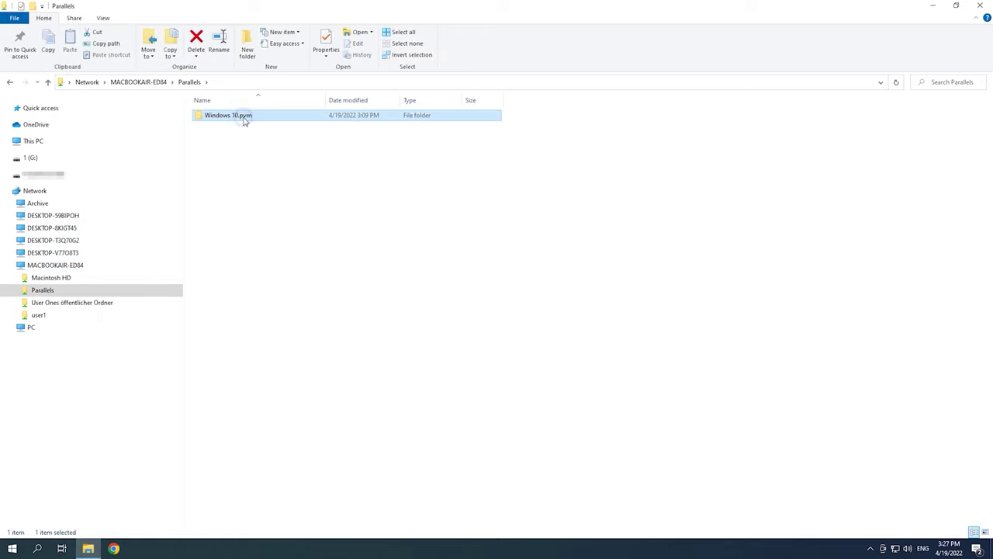
right_click(245, 120)
click(286, 299)
click(6, 140)
click(49, 254)
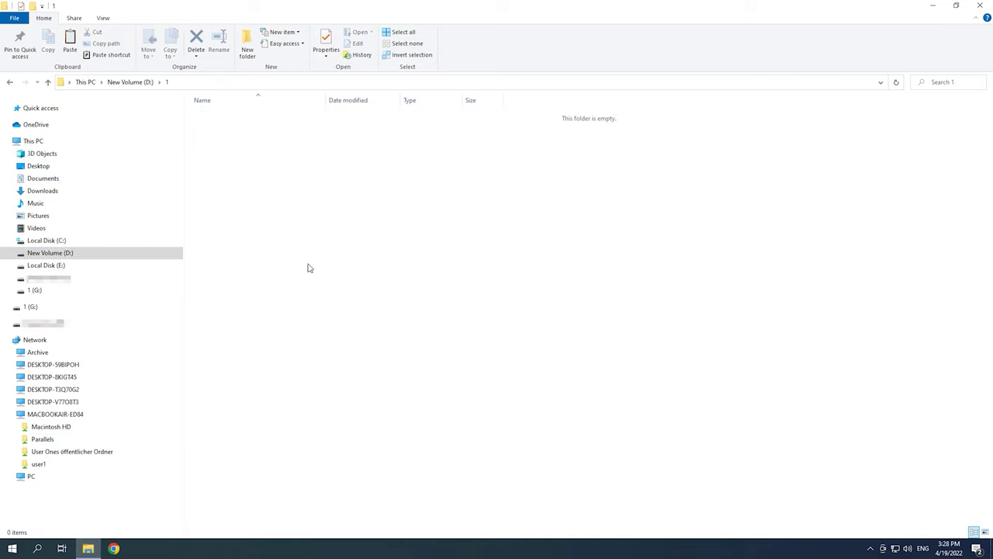
right_click(260, 174)
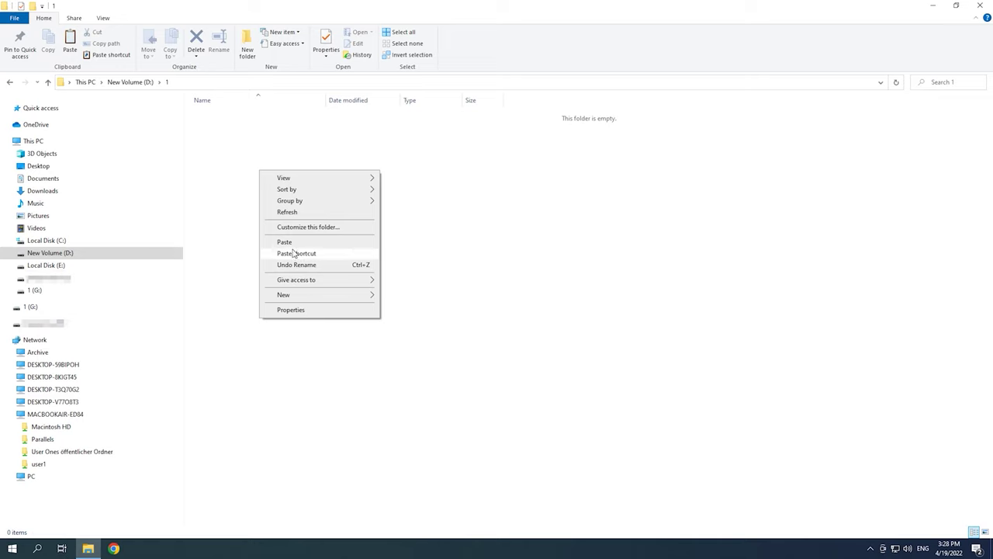
click(284, 241)
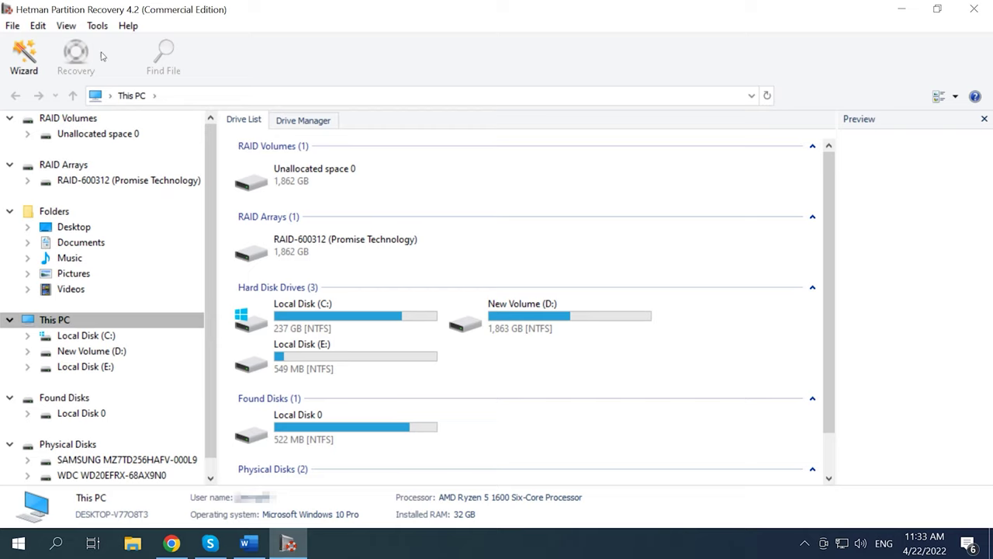
Start Tools > Mount Disk for a Parallels image using folder D:\1\snapshot\Parallels.
click(98, 26)
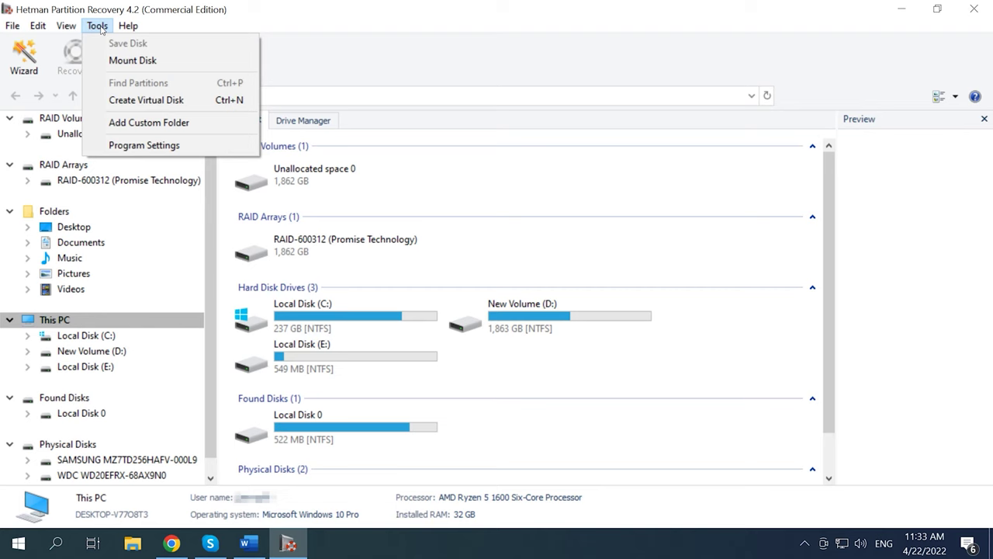
click(142, 65)
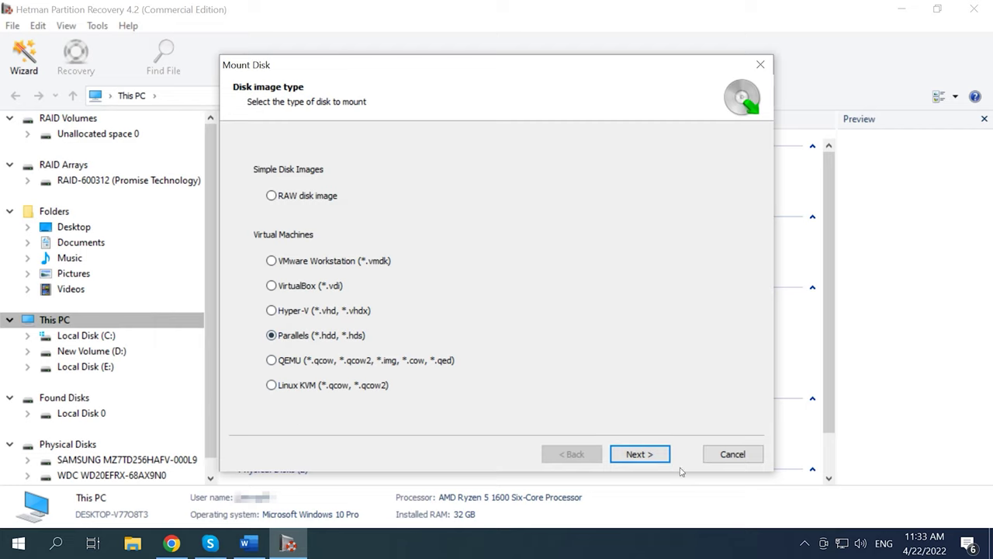
click(638, 457)
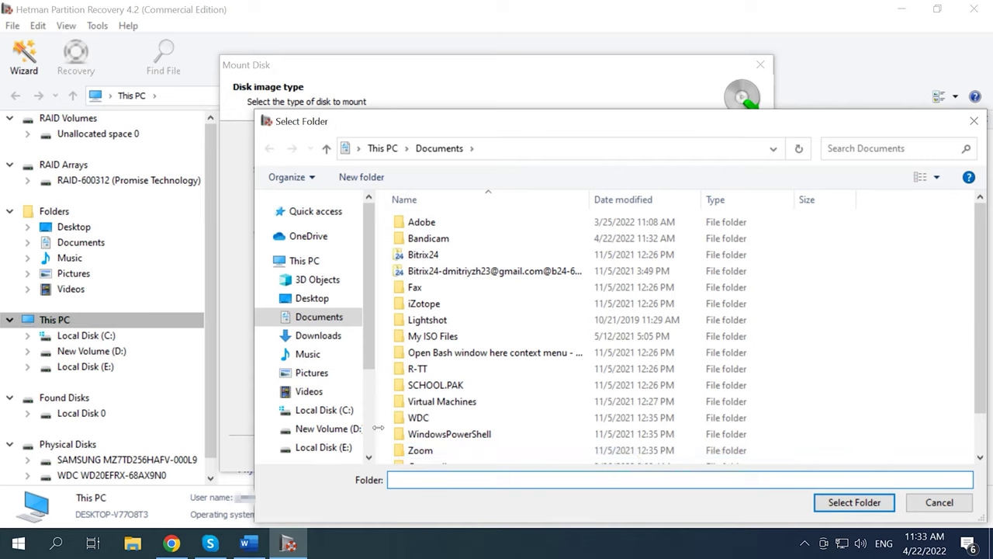
click(329, 429)
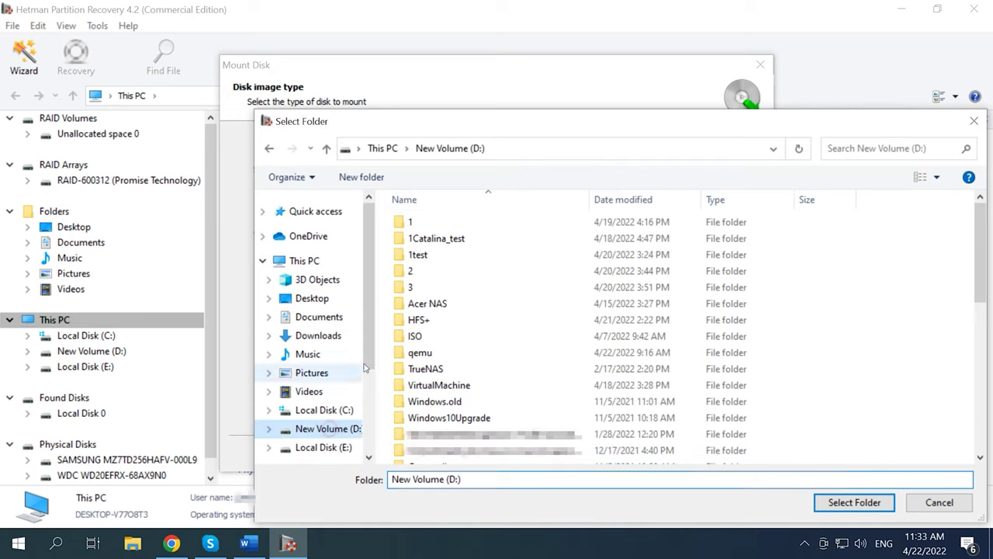
double_click(415, 223)
double_click(439, 287)
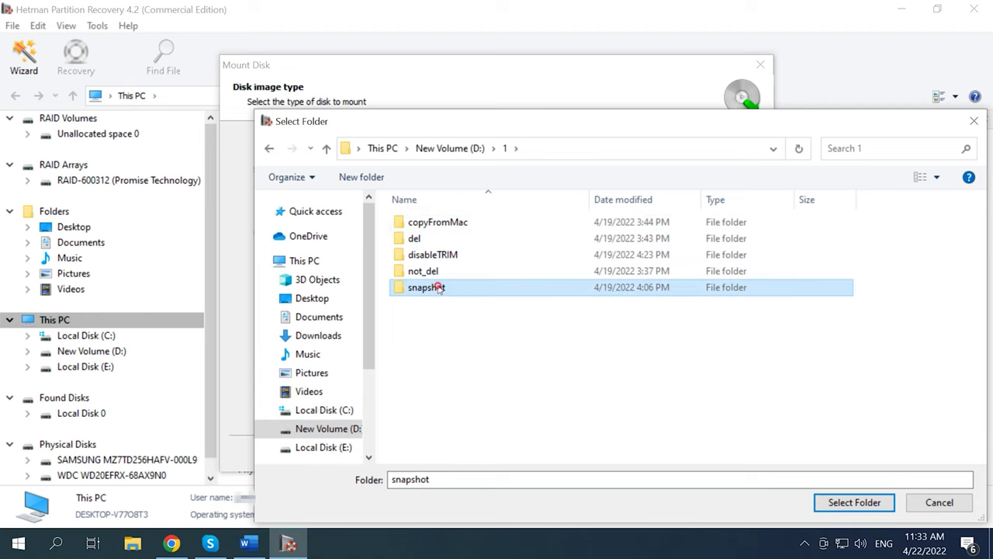
click(427, 227)
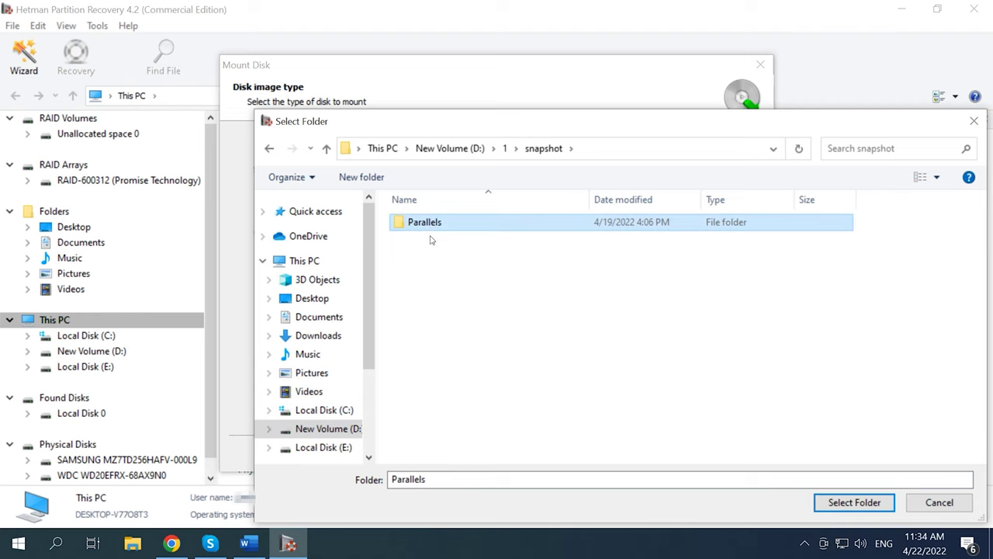
click(861, 503)
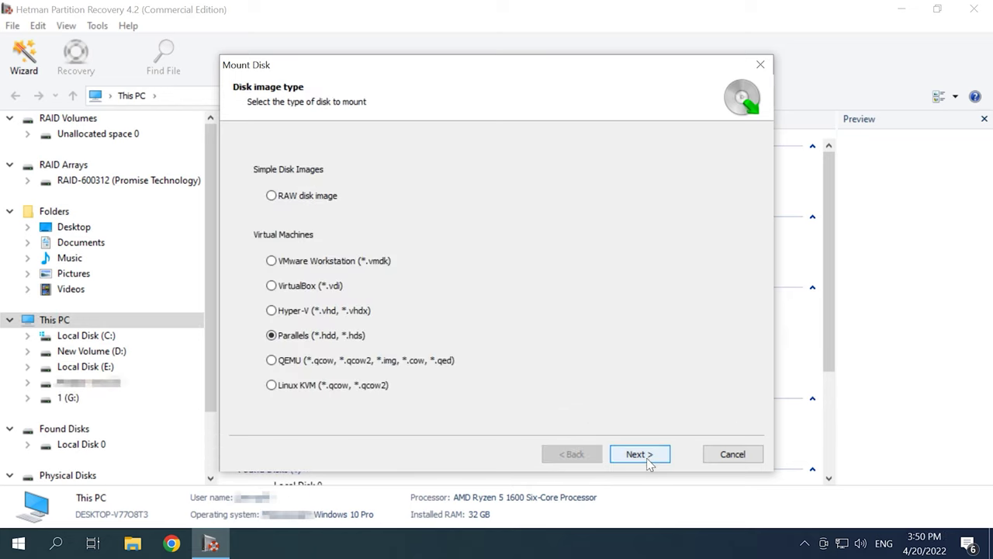
Choose Windows 10.pvm in MACBOOKAIR-ED84's shared Parallels folder as the Parallels image location.
click(650, 460)
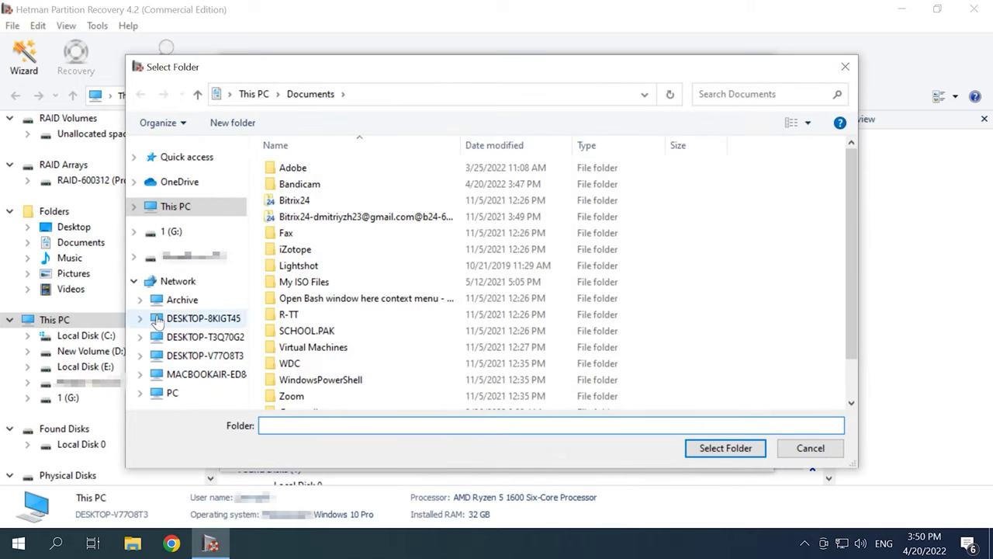
click(200, 377)
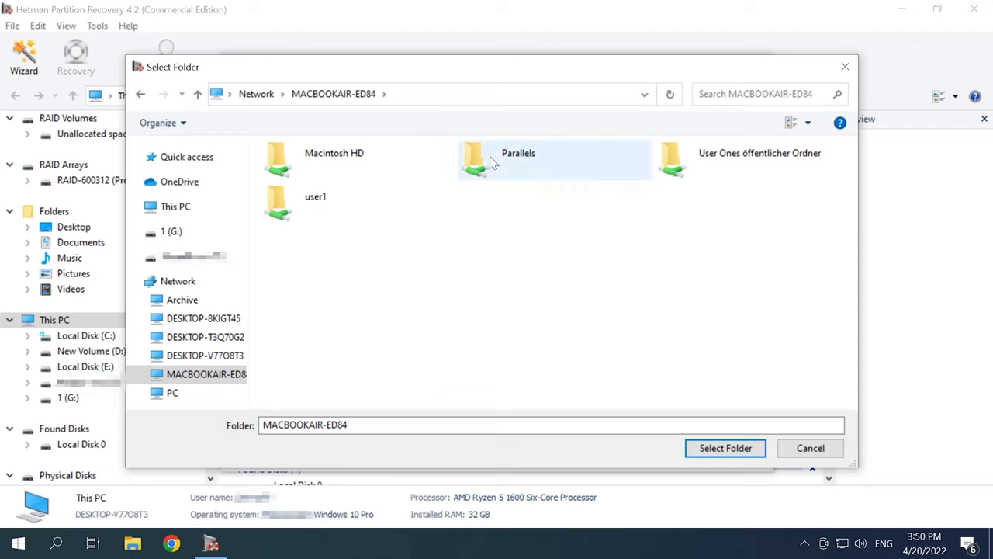
click(495, 159)
double_click(521, 172)
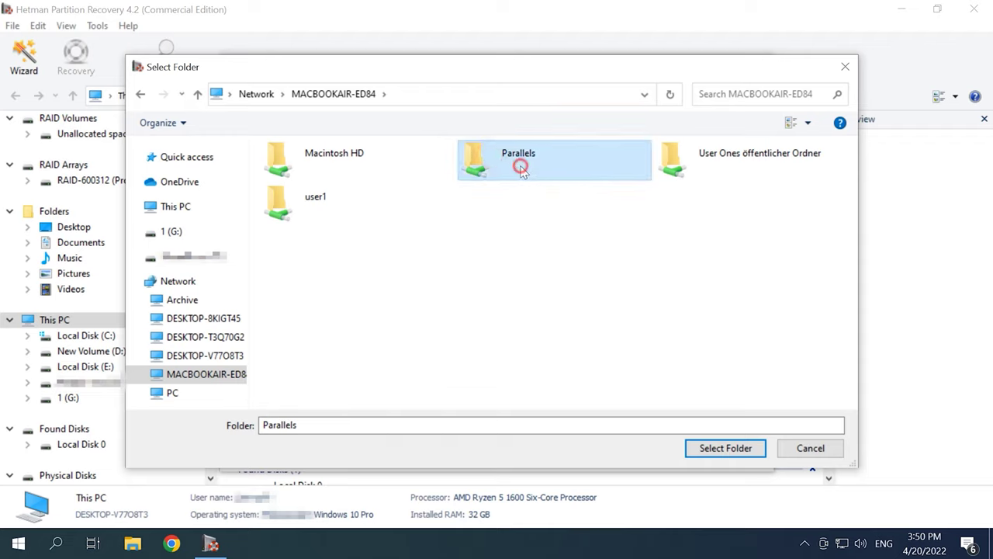
click(306, 168)
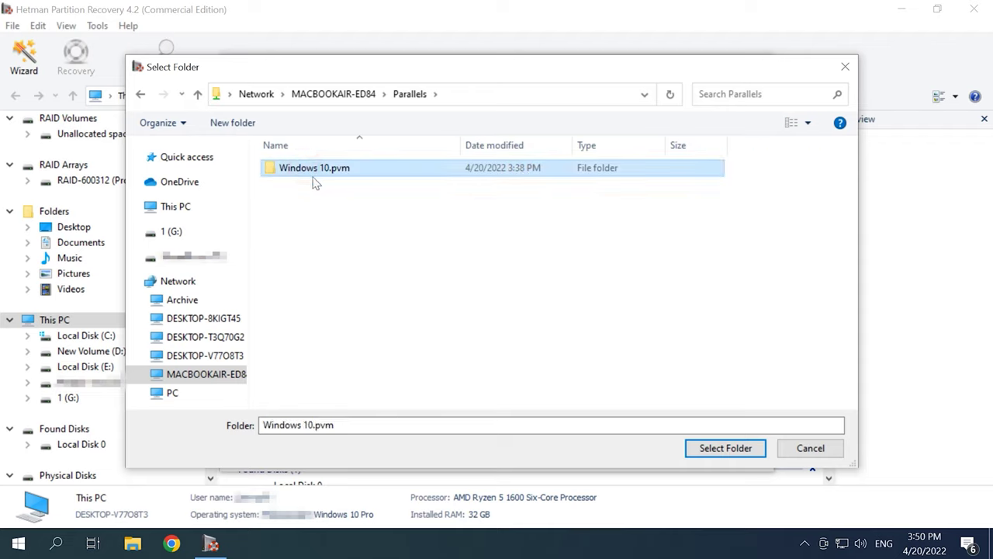
click(729, 450)
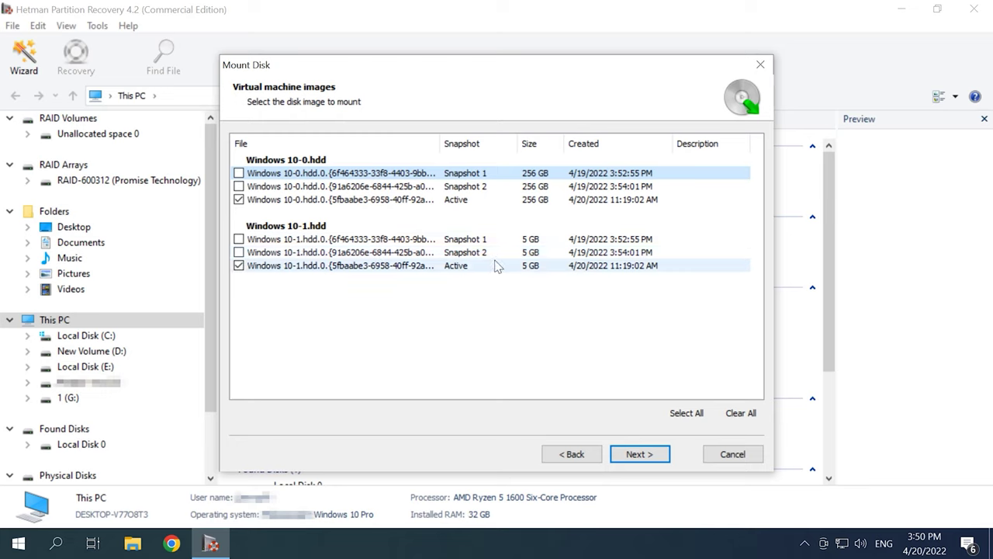
Mount the active snapshots and open Local Disk 2 (New Volume) for analysis.
click(642, 458)
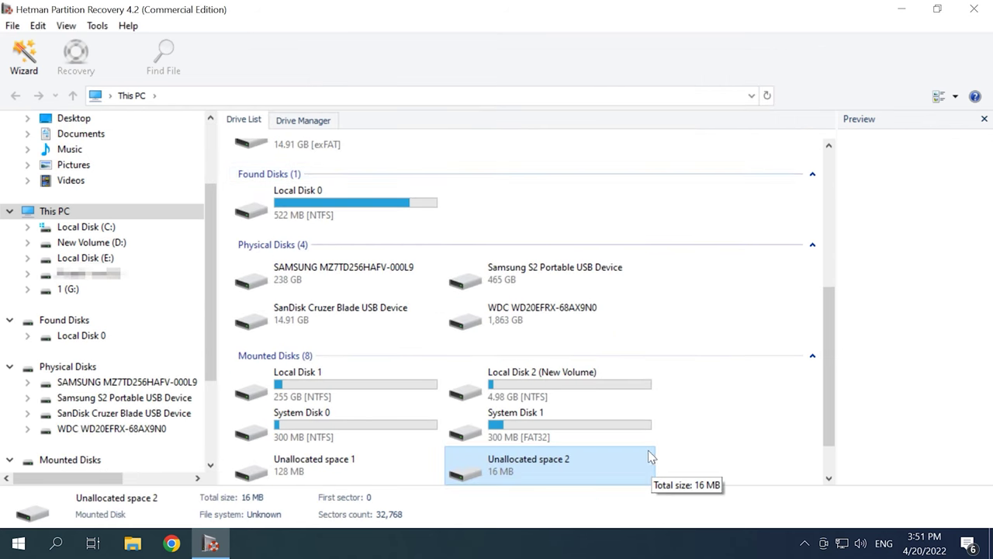
click(557, 389)
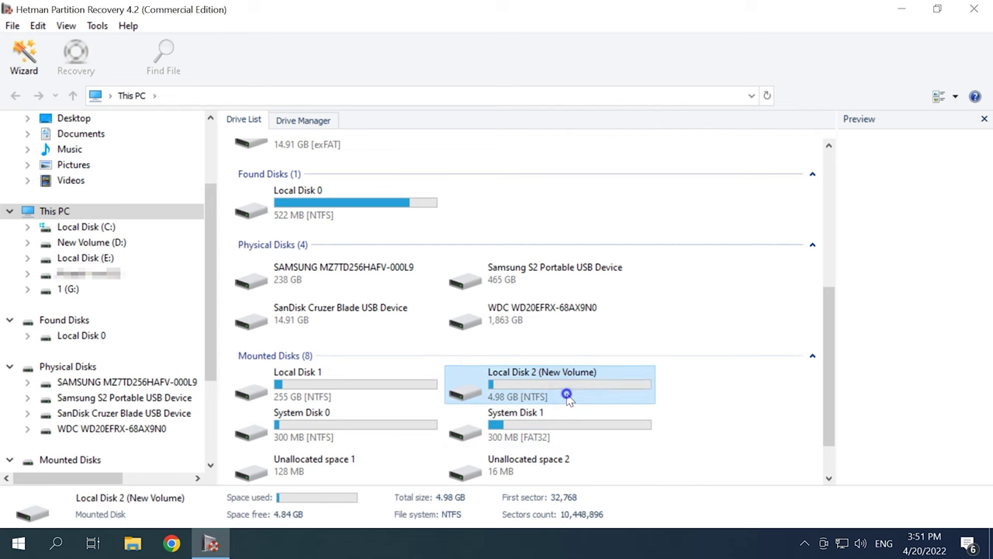
right_click(568, 395)
click(625, 403)
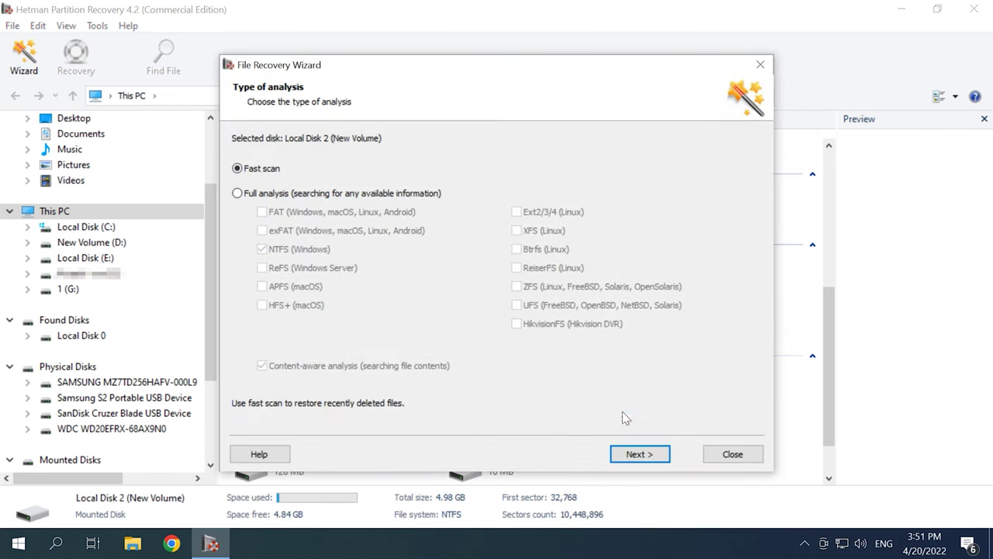
Run a Fast scan rather than full analysis and view the results.
click(259, 194)
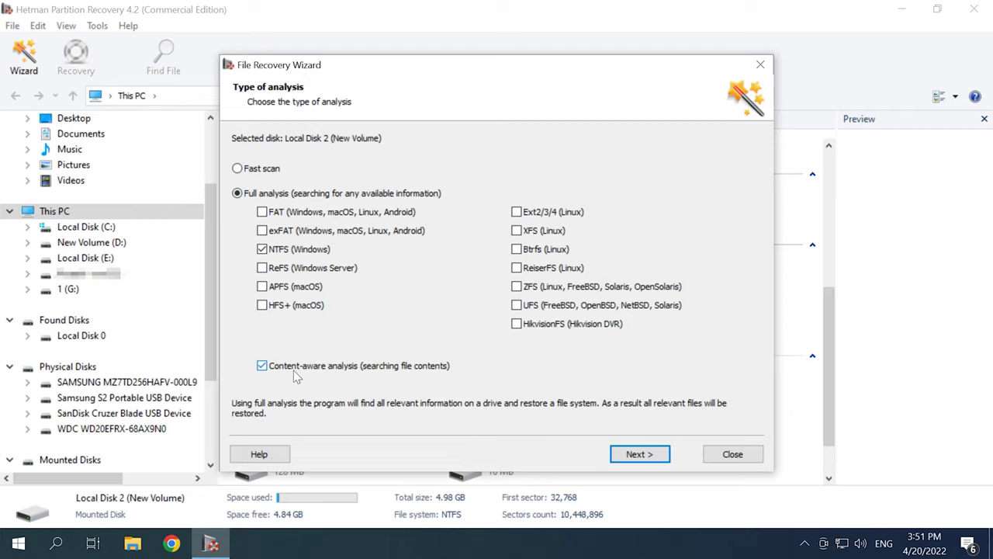
click(239, 167)
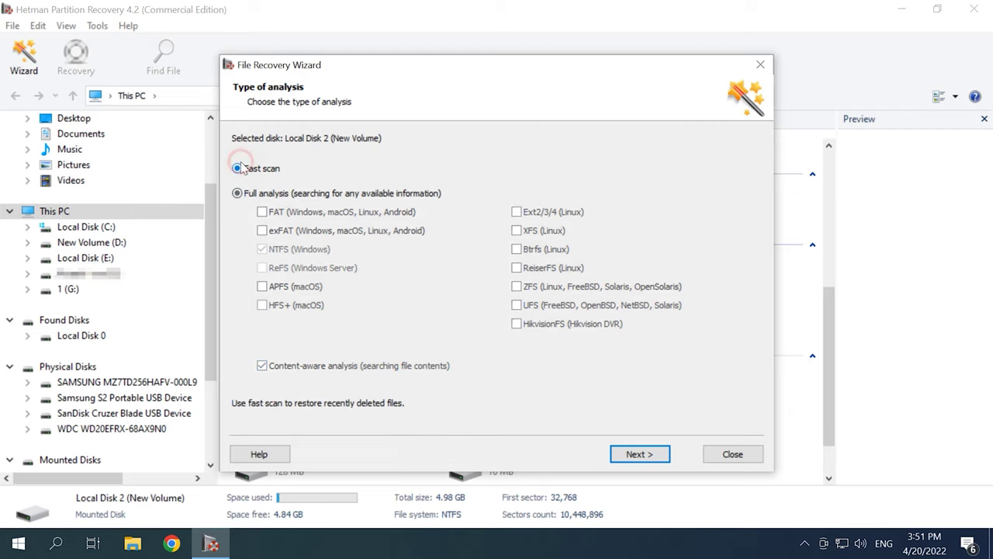
click(649, 459)
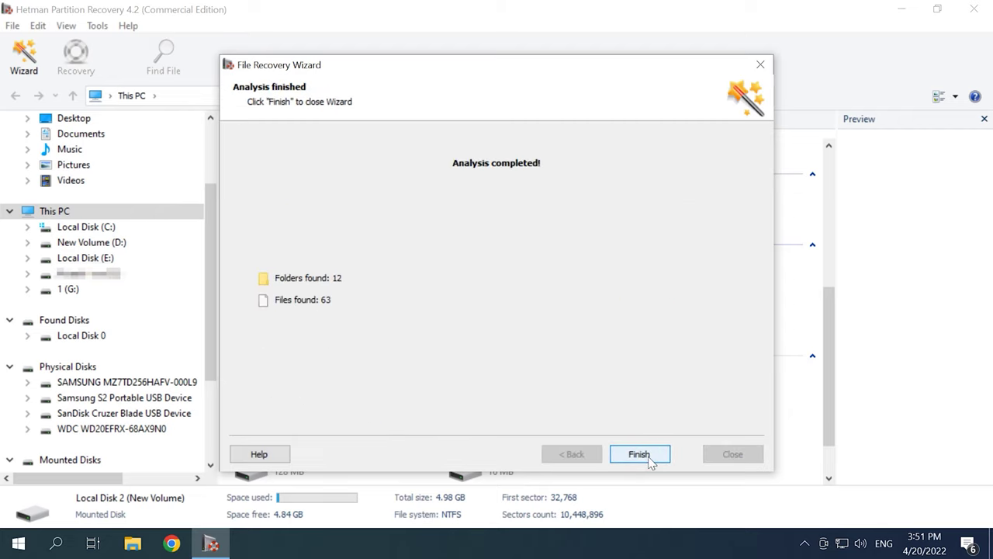
click(651, 460)
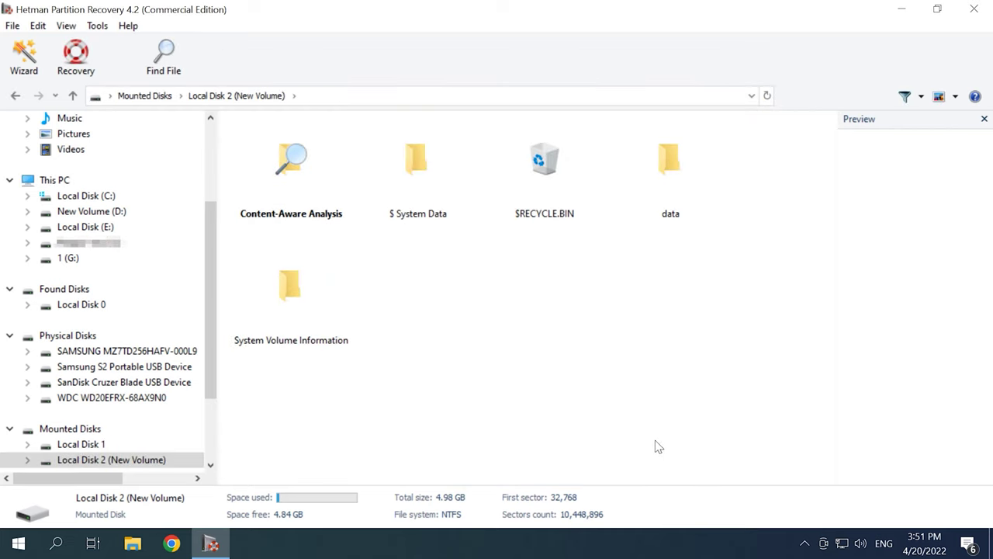
Open the data folder and preview the deleted image 029.jpg, cancelling the Find File search.
double_click(663, 208)
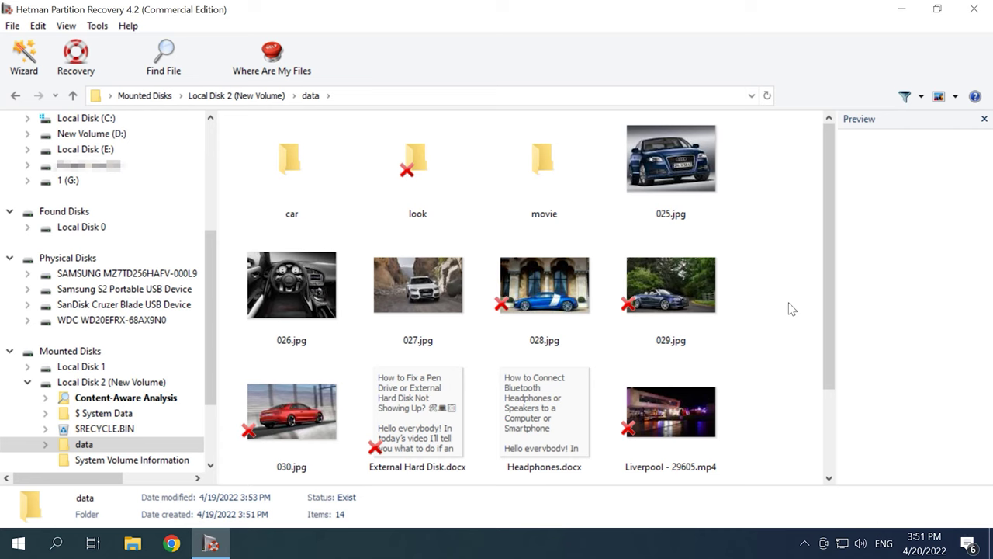
scroll(787, 321, down, 3)
scroll(785, 321, up, 3)
click(674, 298)
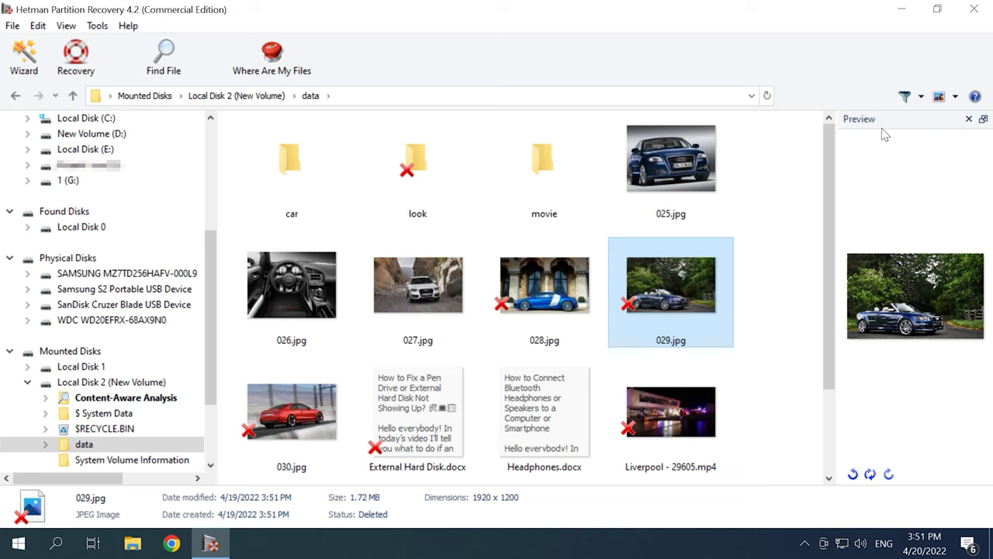
click(171, 61)
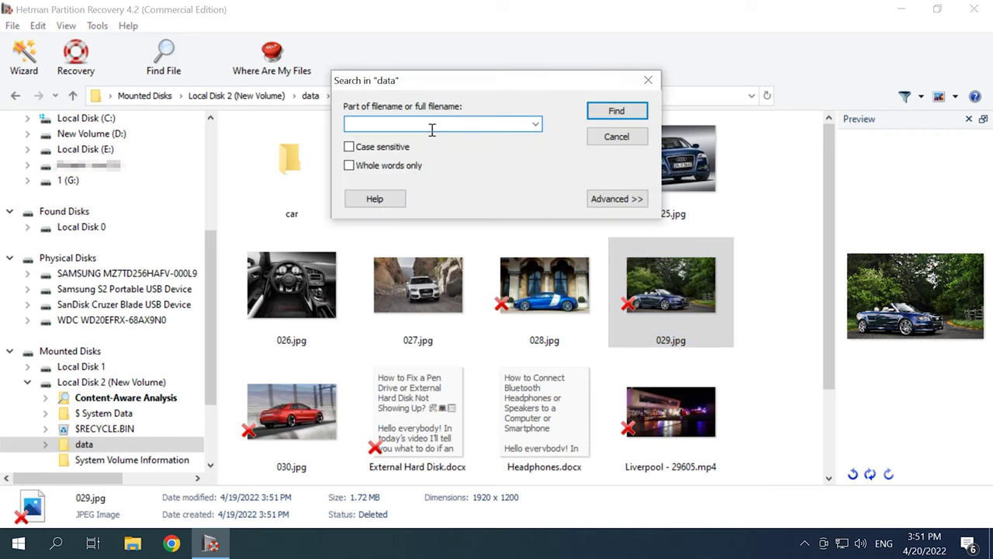
click(648, 80)
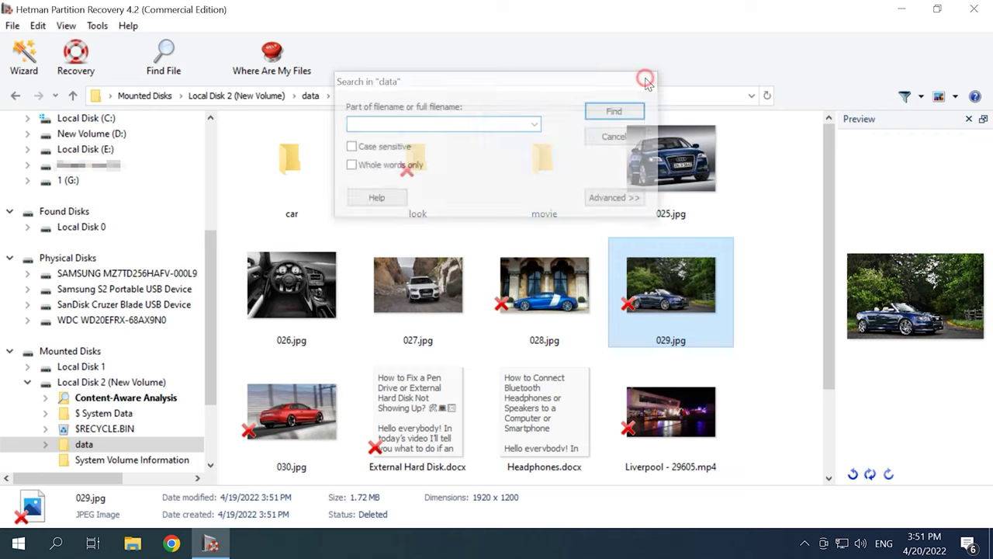
Look inside the car folder, then open the deleted look folder.
double_click(290, 165)
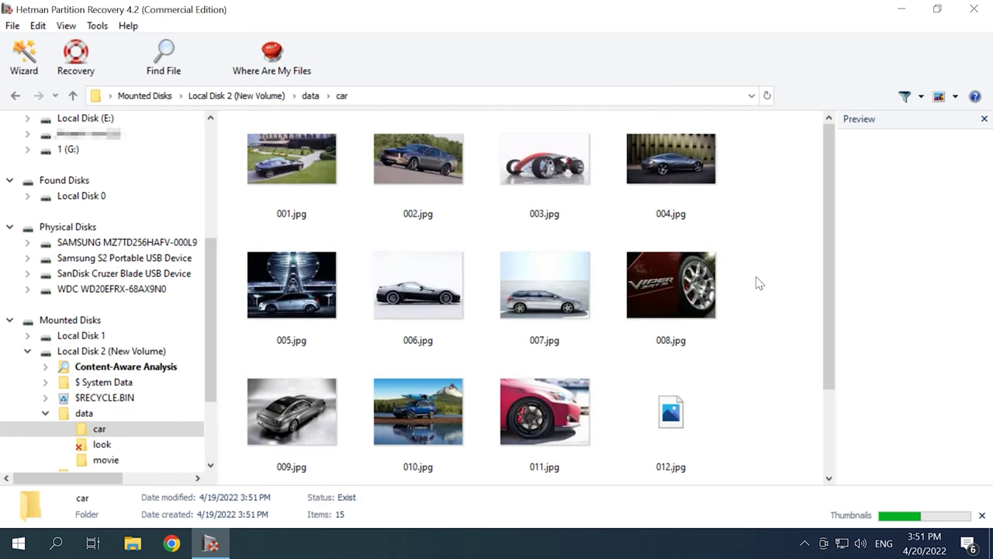
click(73, 94)
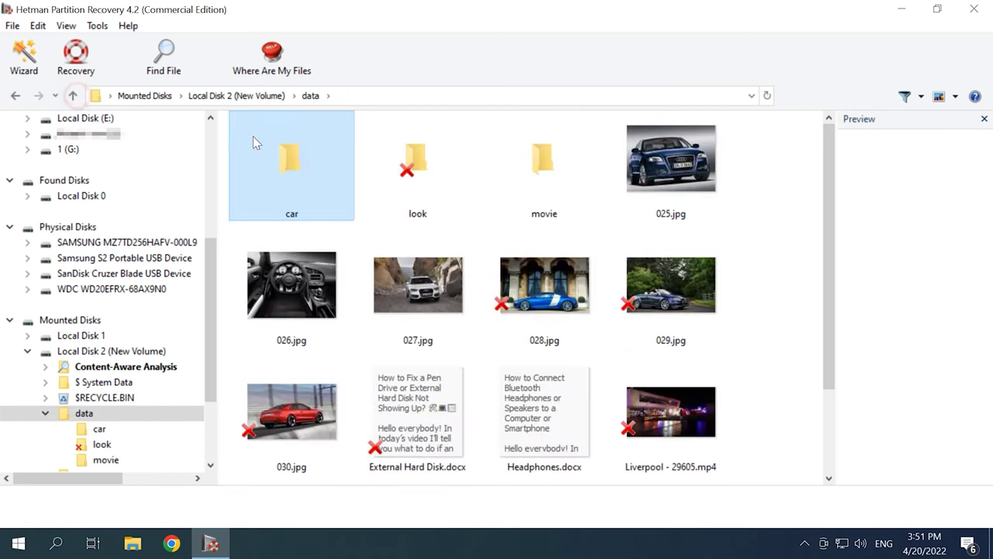
double_click(418, 163)
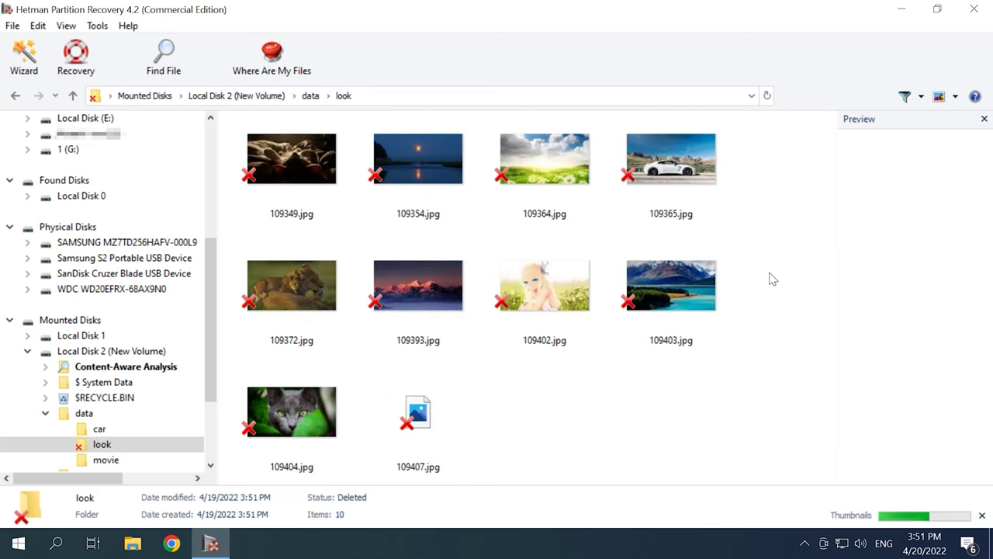
Box-select 028.jpg and 029.jpg in data and save them to hard disk at D:\3\.
click(73, 94)
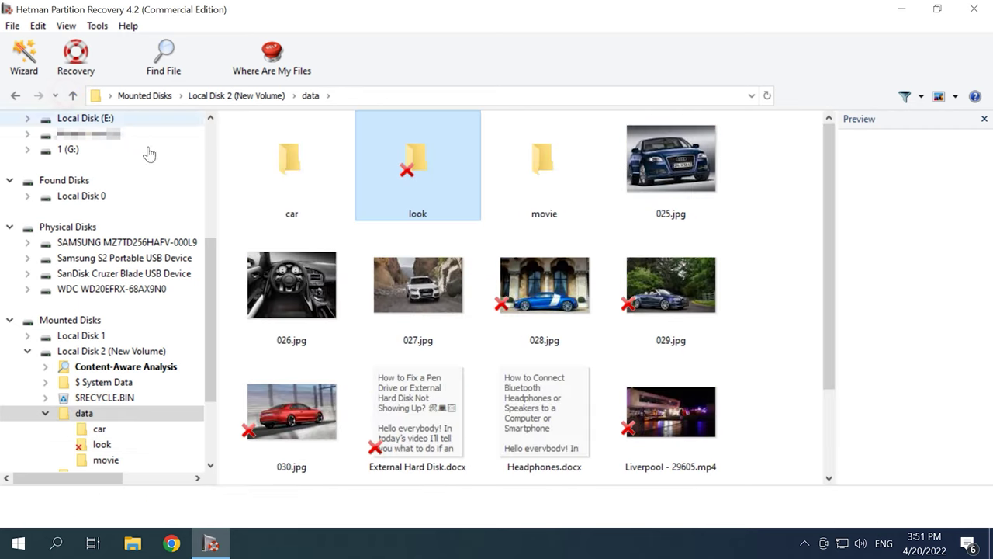
click(786, 308)
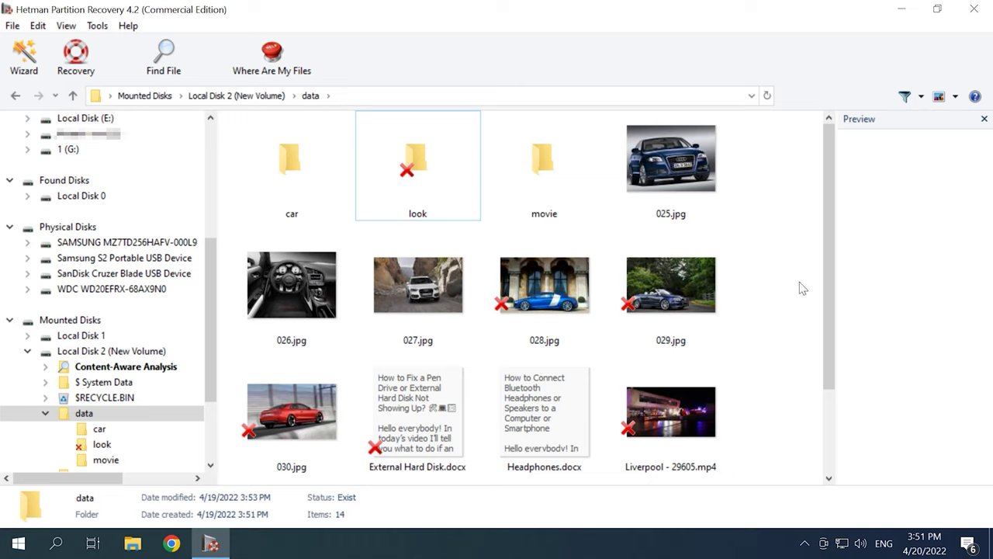
drag(799, 286, 552, 348)
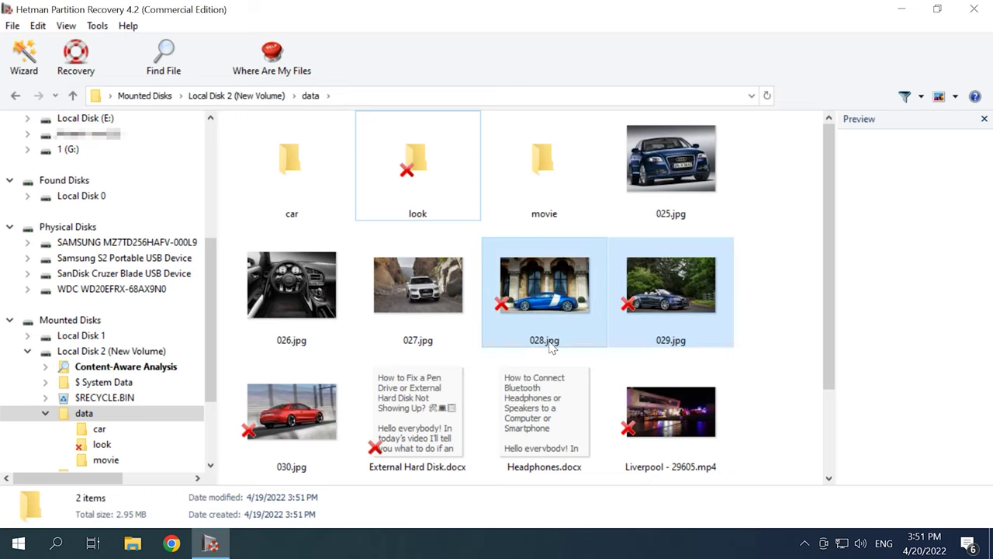
click(80, 74)
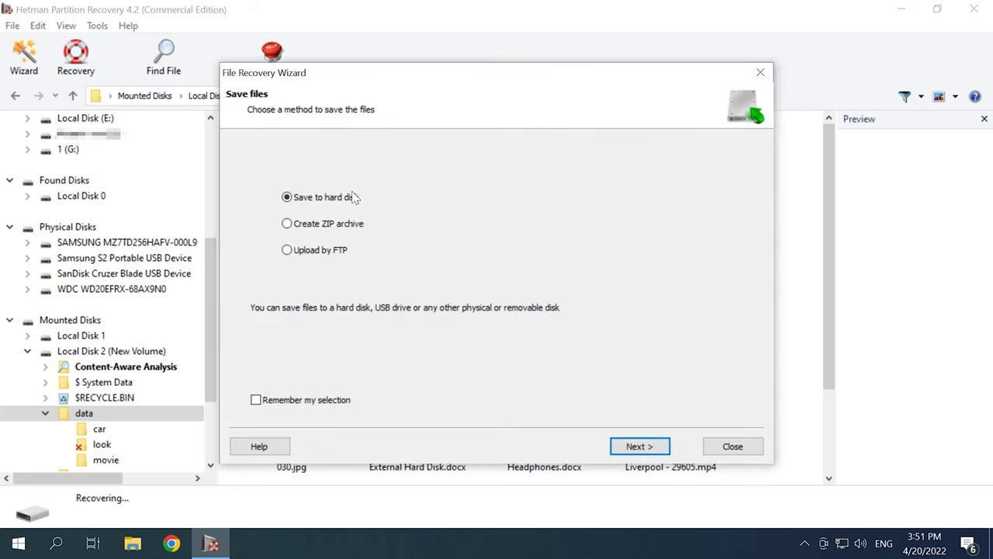
click(641, 447)
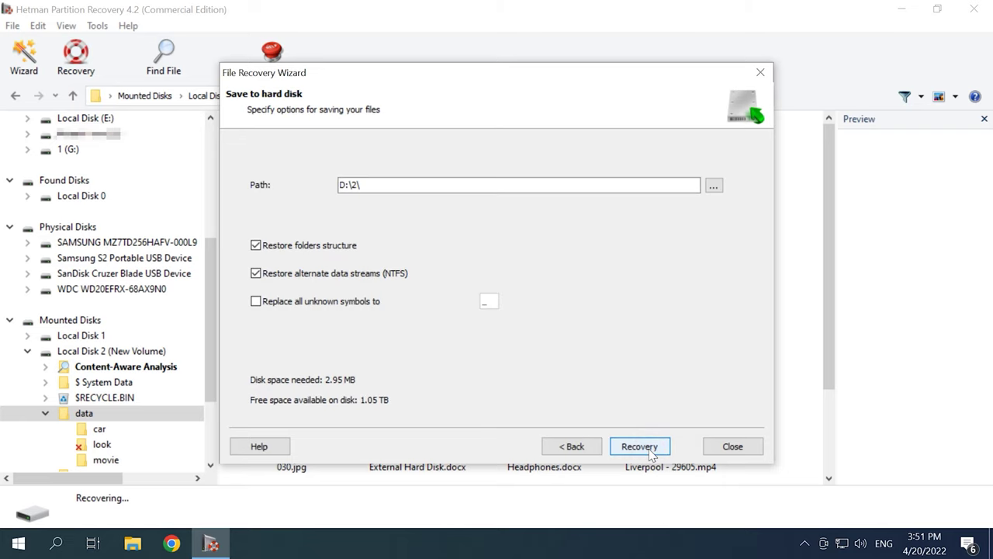
click(354, 184)
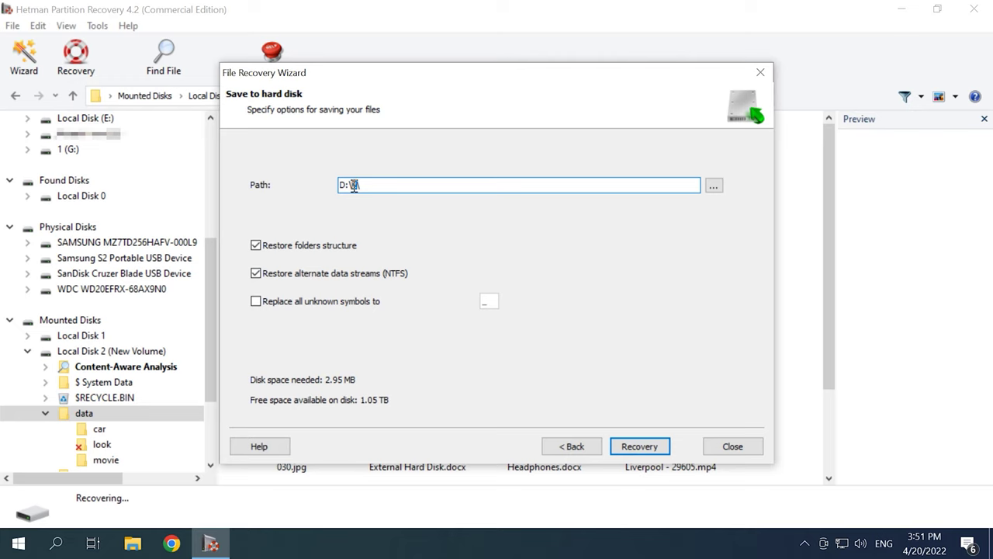
key(BackSpace)
text(3\)
click(643, 443)
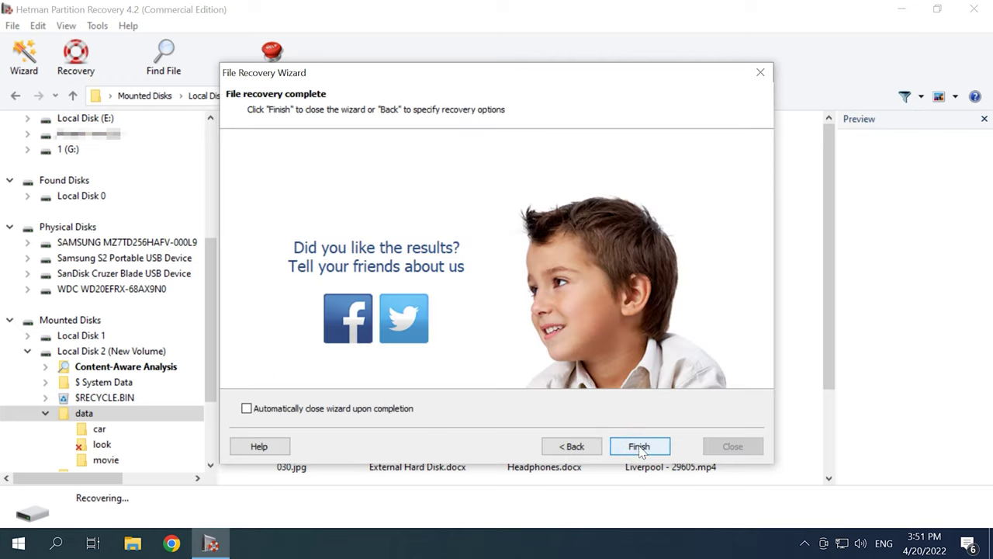
click(640, 448)
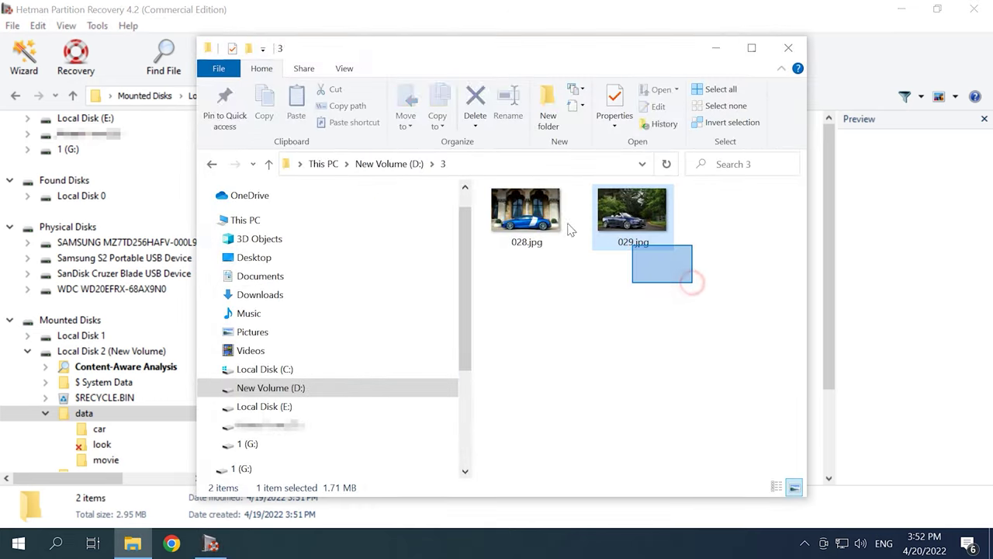